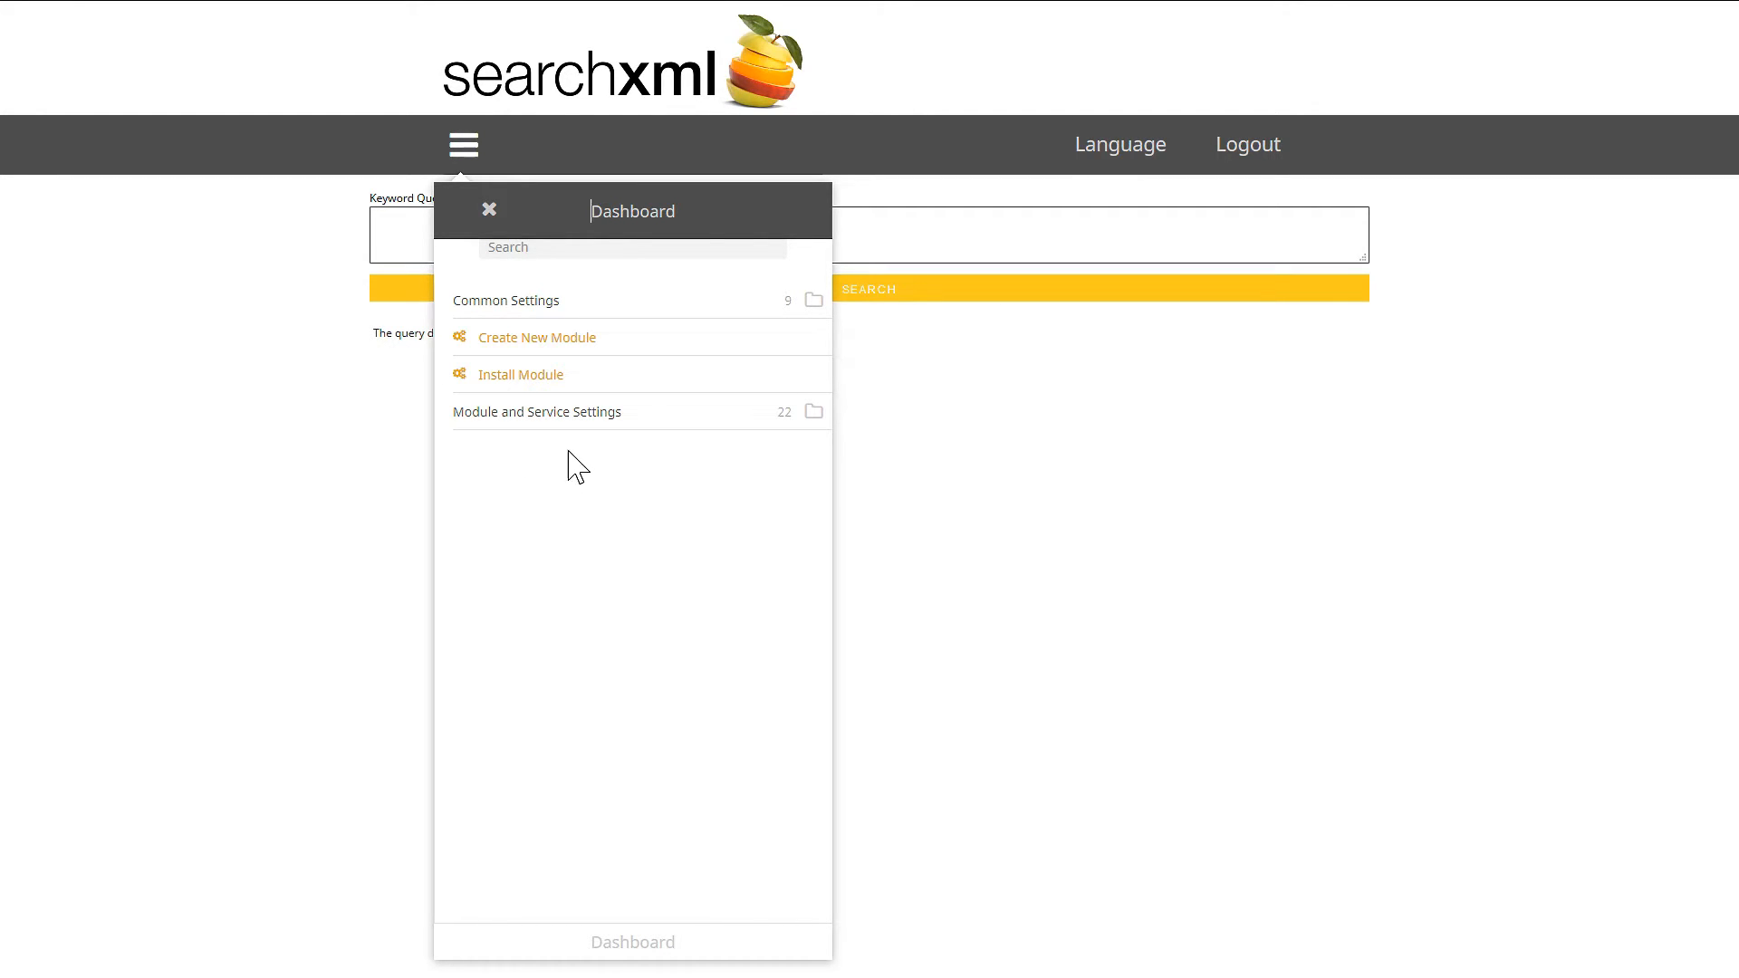
# Look through the list of installed modules under Module and Service Settings
pyautogui.click(562, 418)
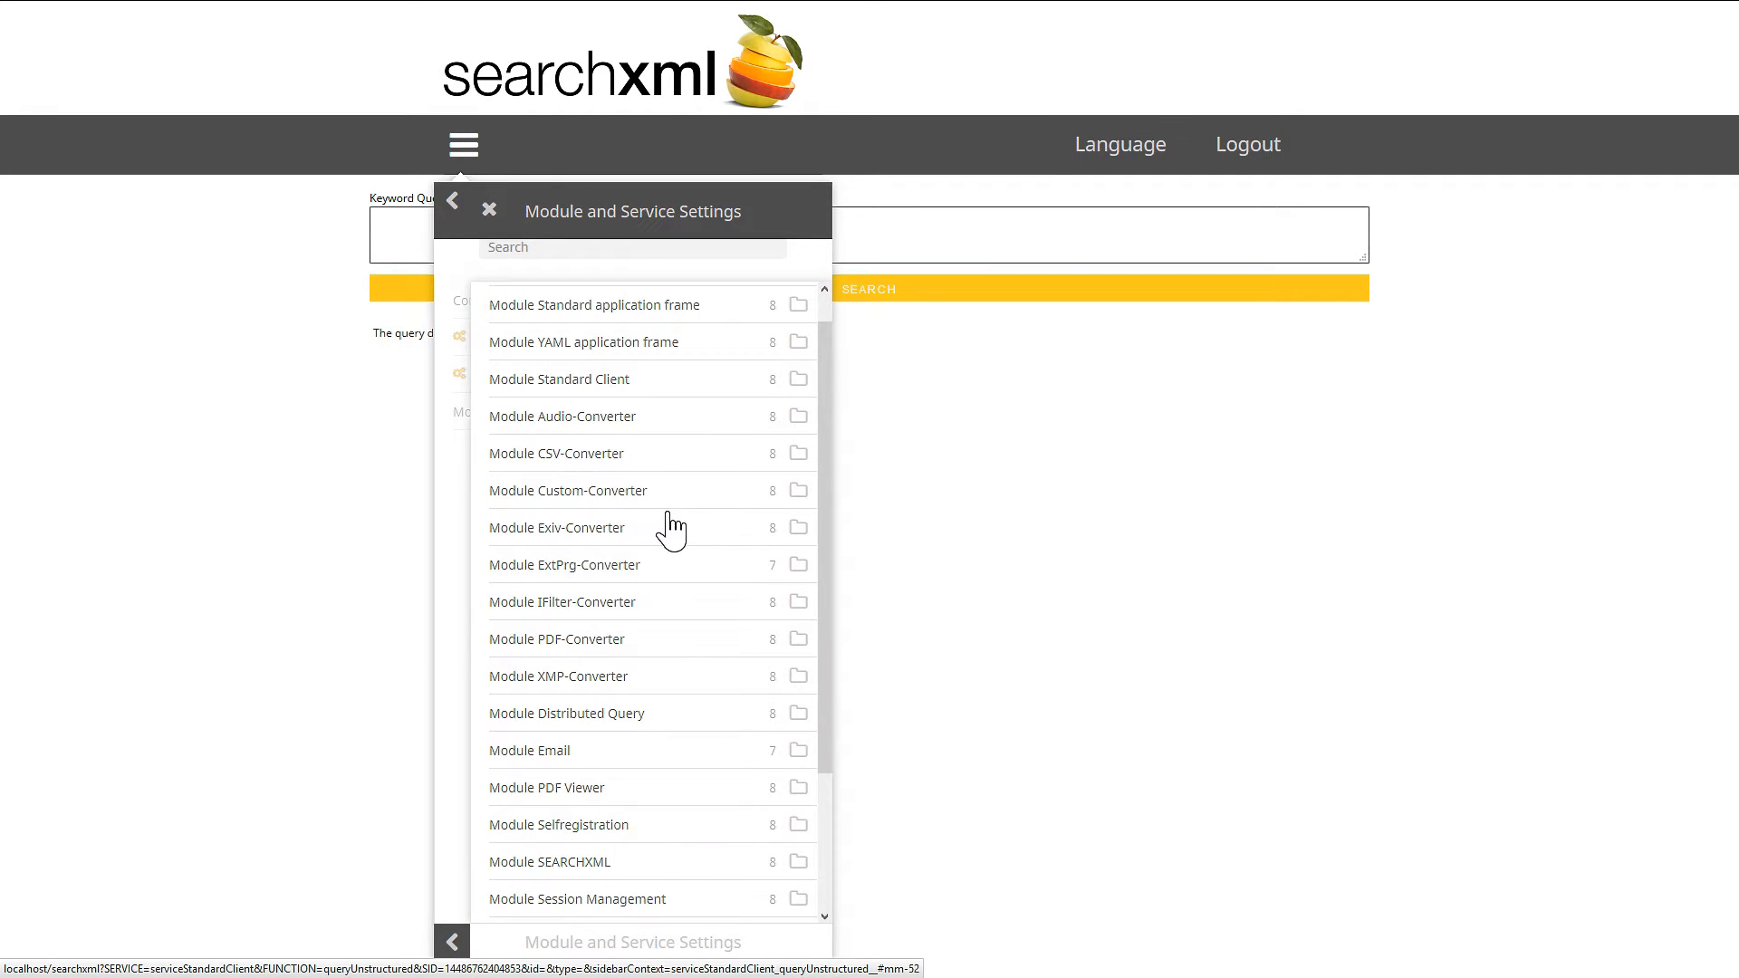
pyautogui.moveTo(829, 374); pyautogui.dragTo(828, 527)
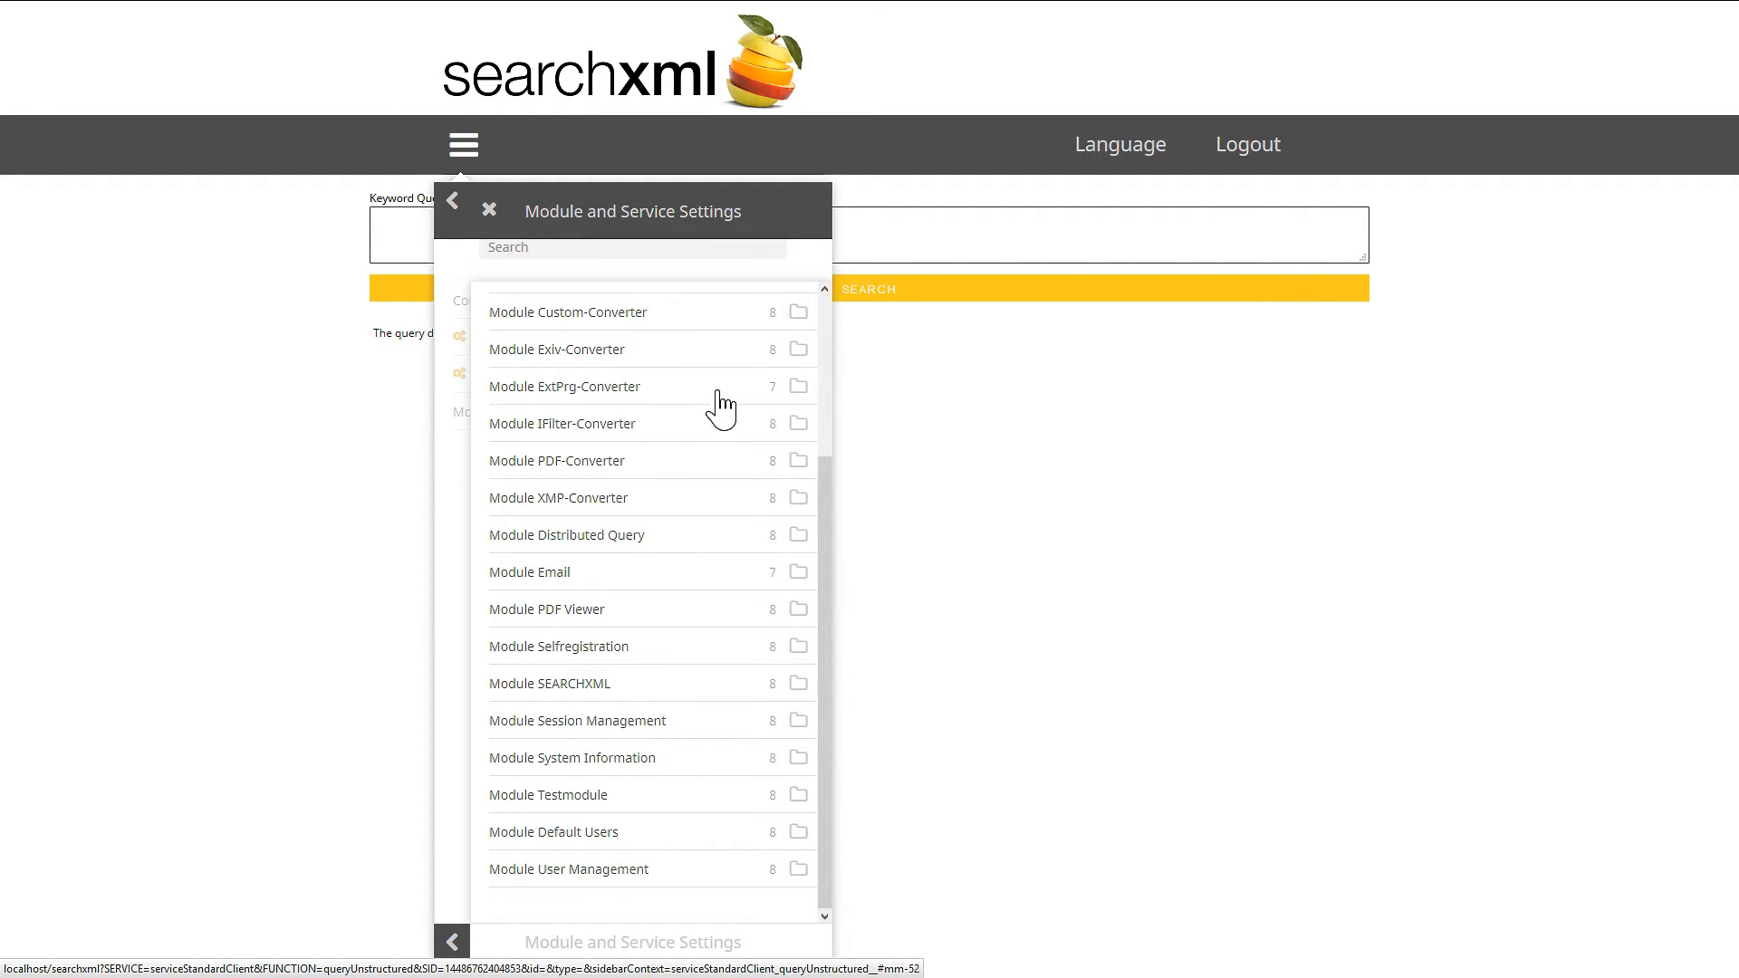
pyautogui.moveTo(827, 489); pyautogui.dragTo(836, 310)
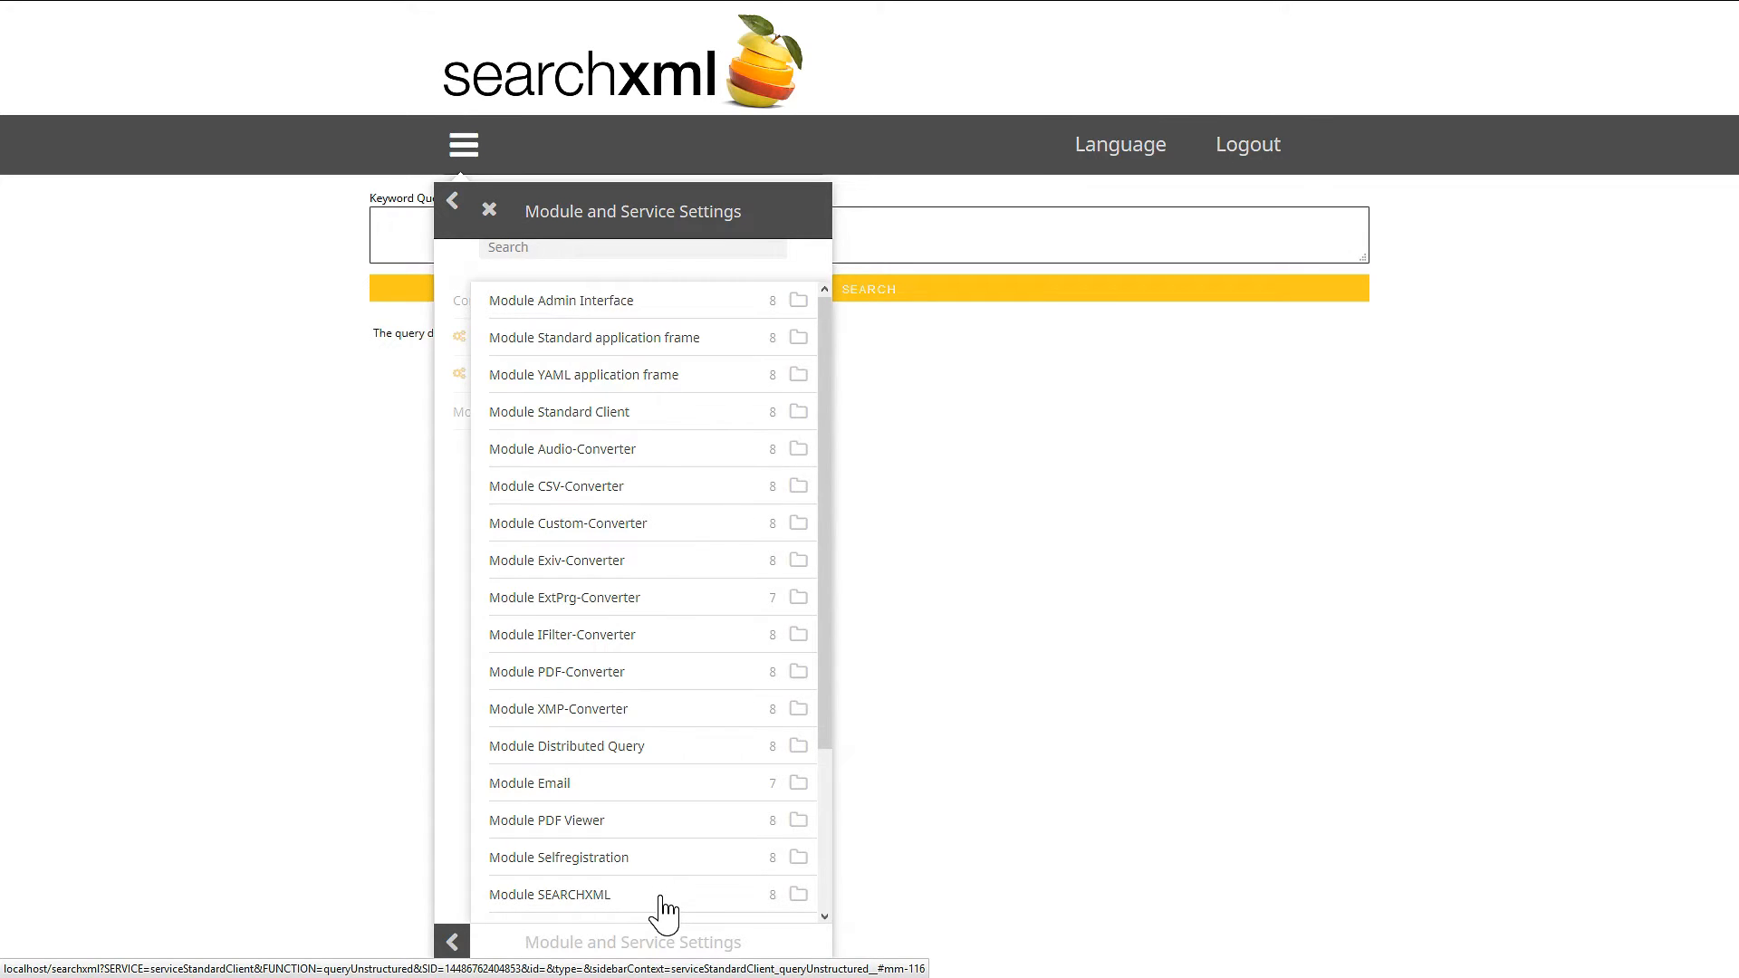
pyautogui.click(453, 203)
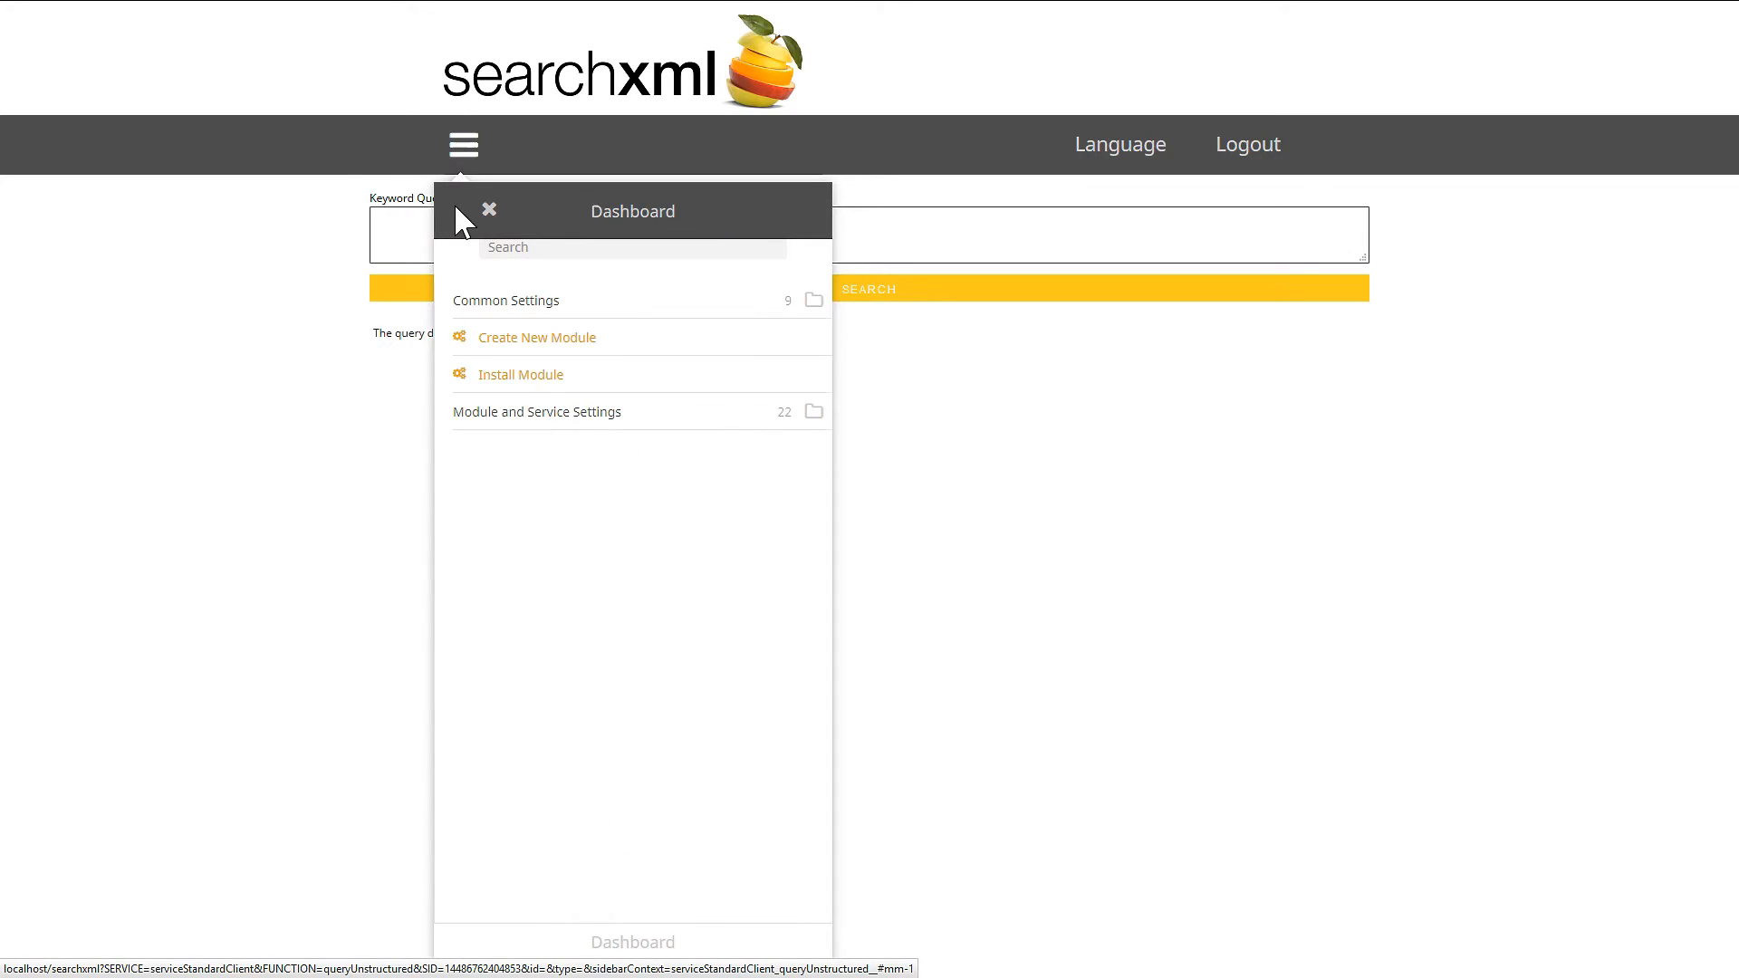
# Create a new module named DemoModule with the Standard Module type
pyautogui.click(514, 349)
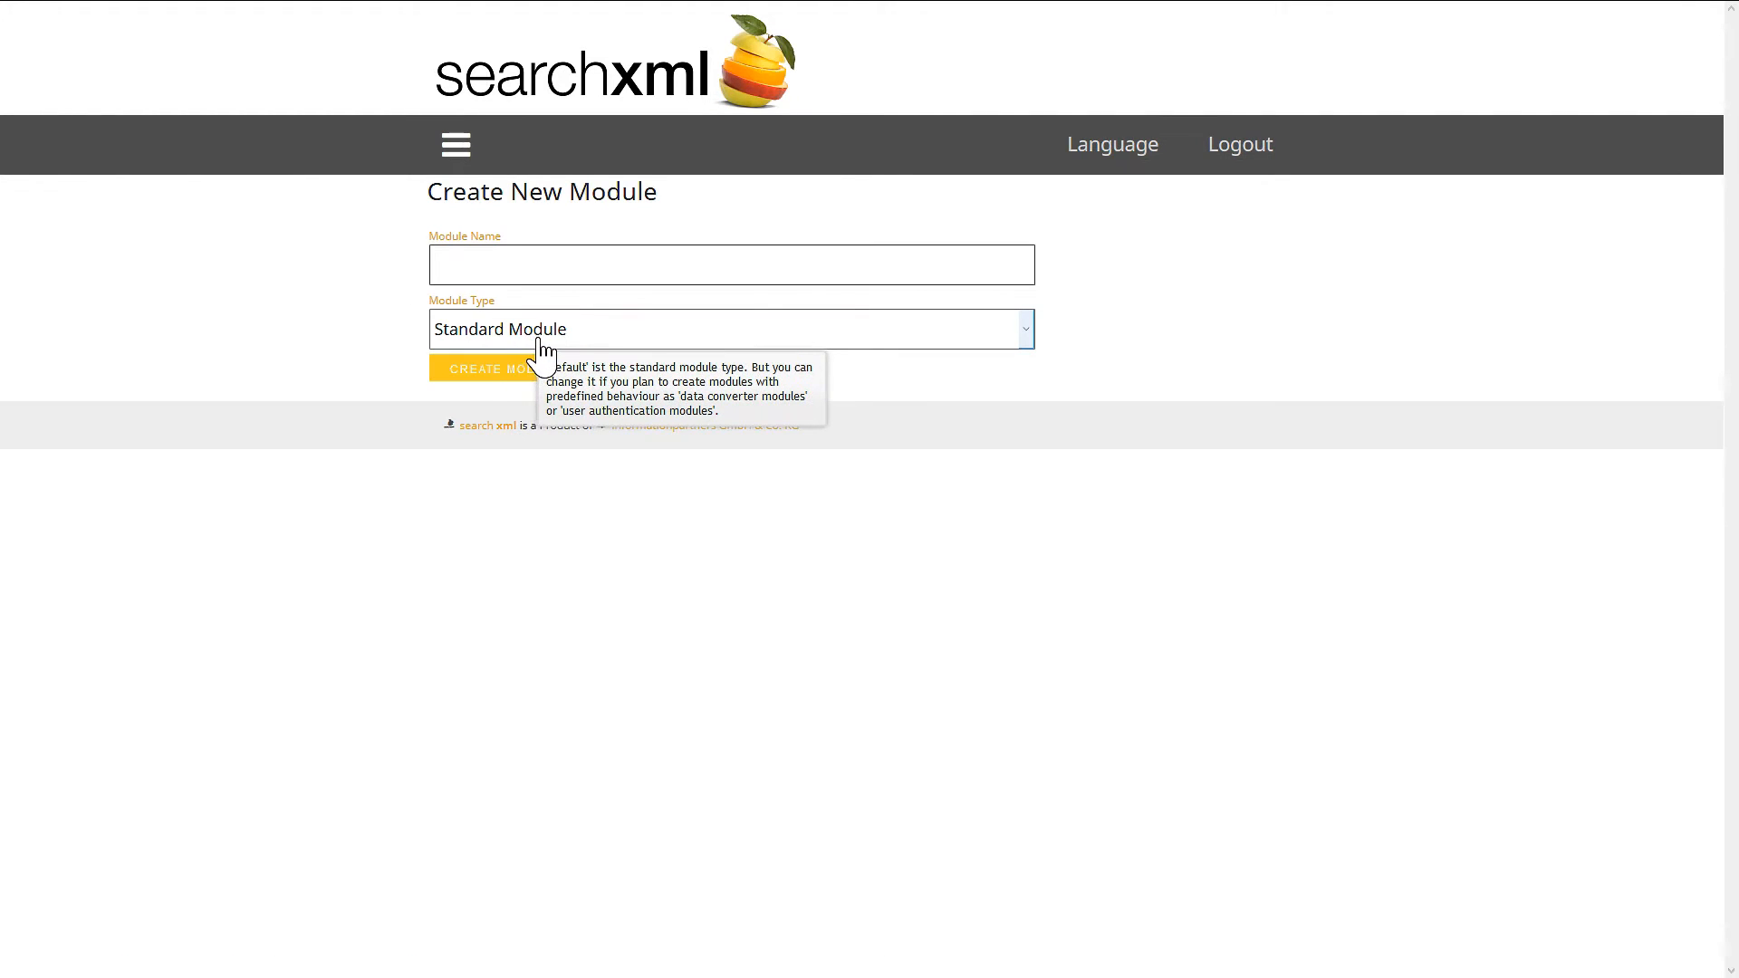
pyautogui.click(633, 344)
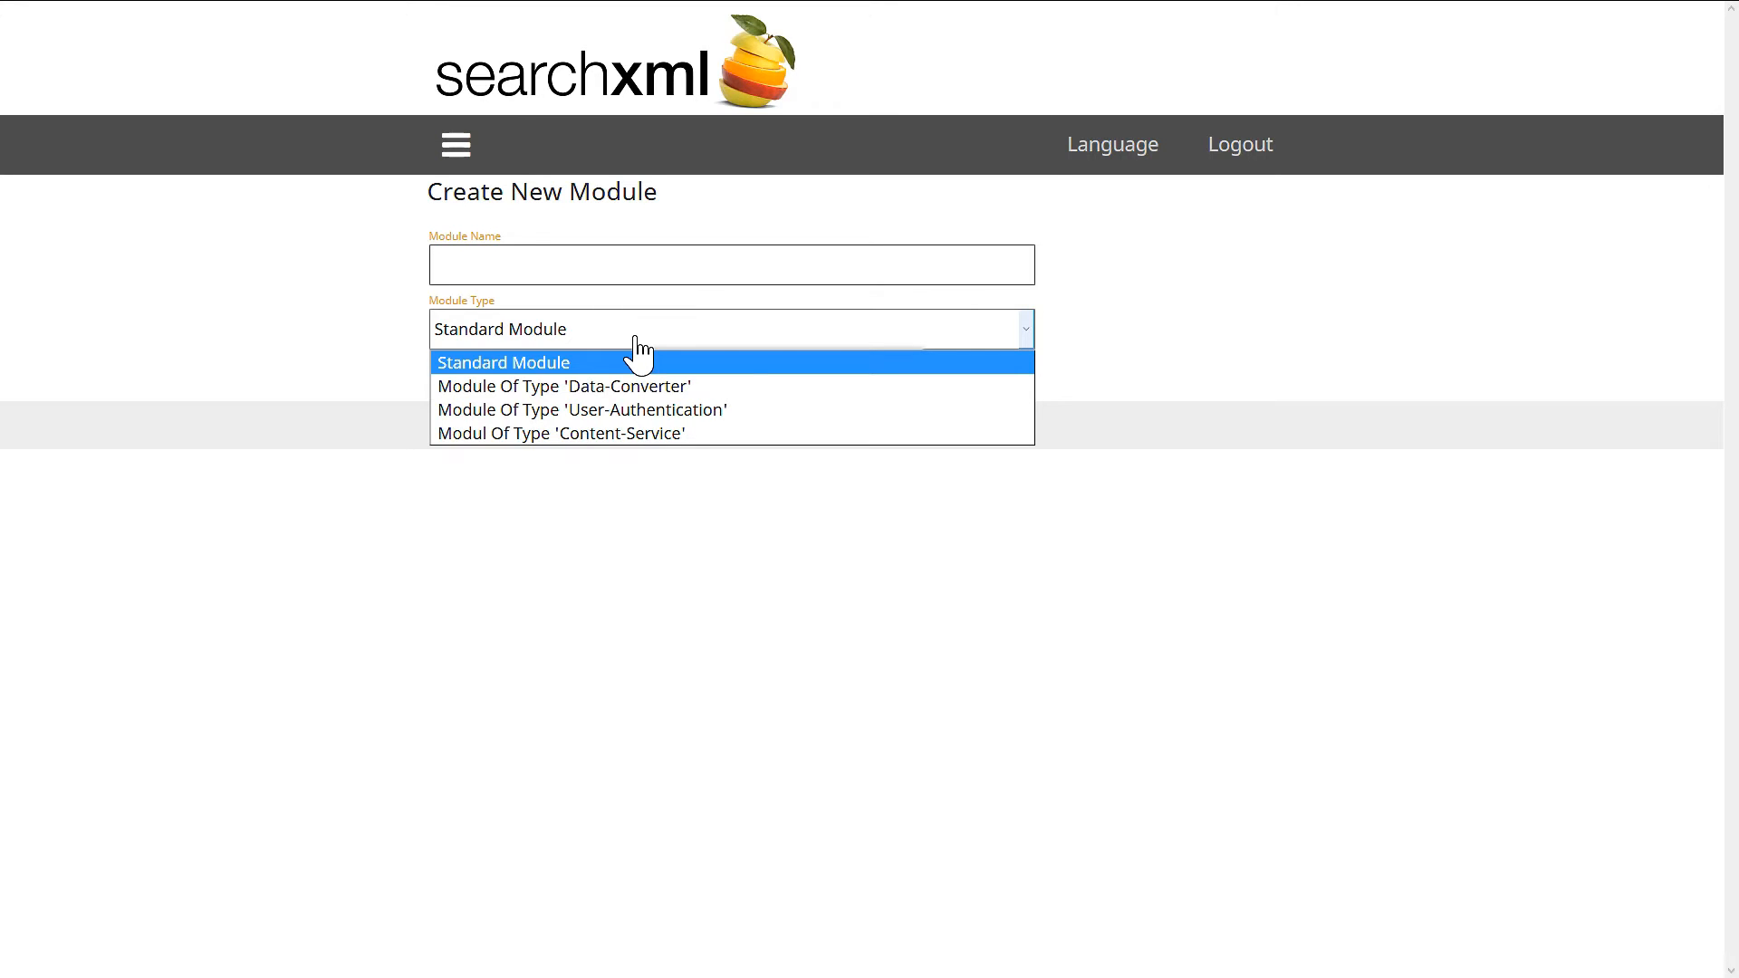
pyautogui.click(637, 338)
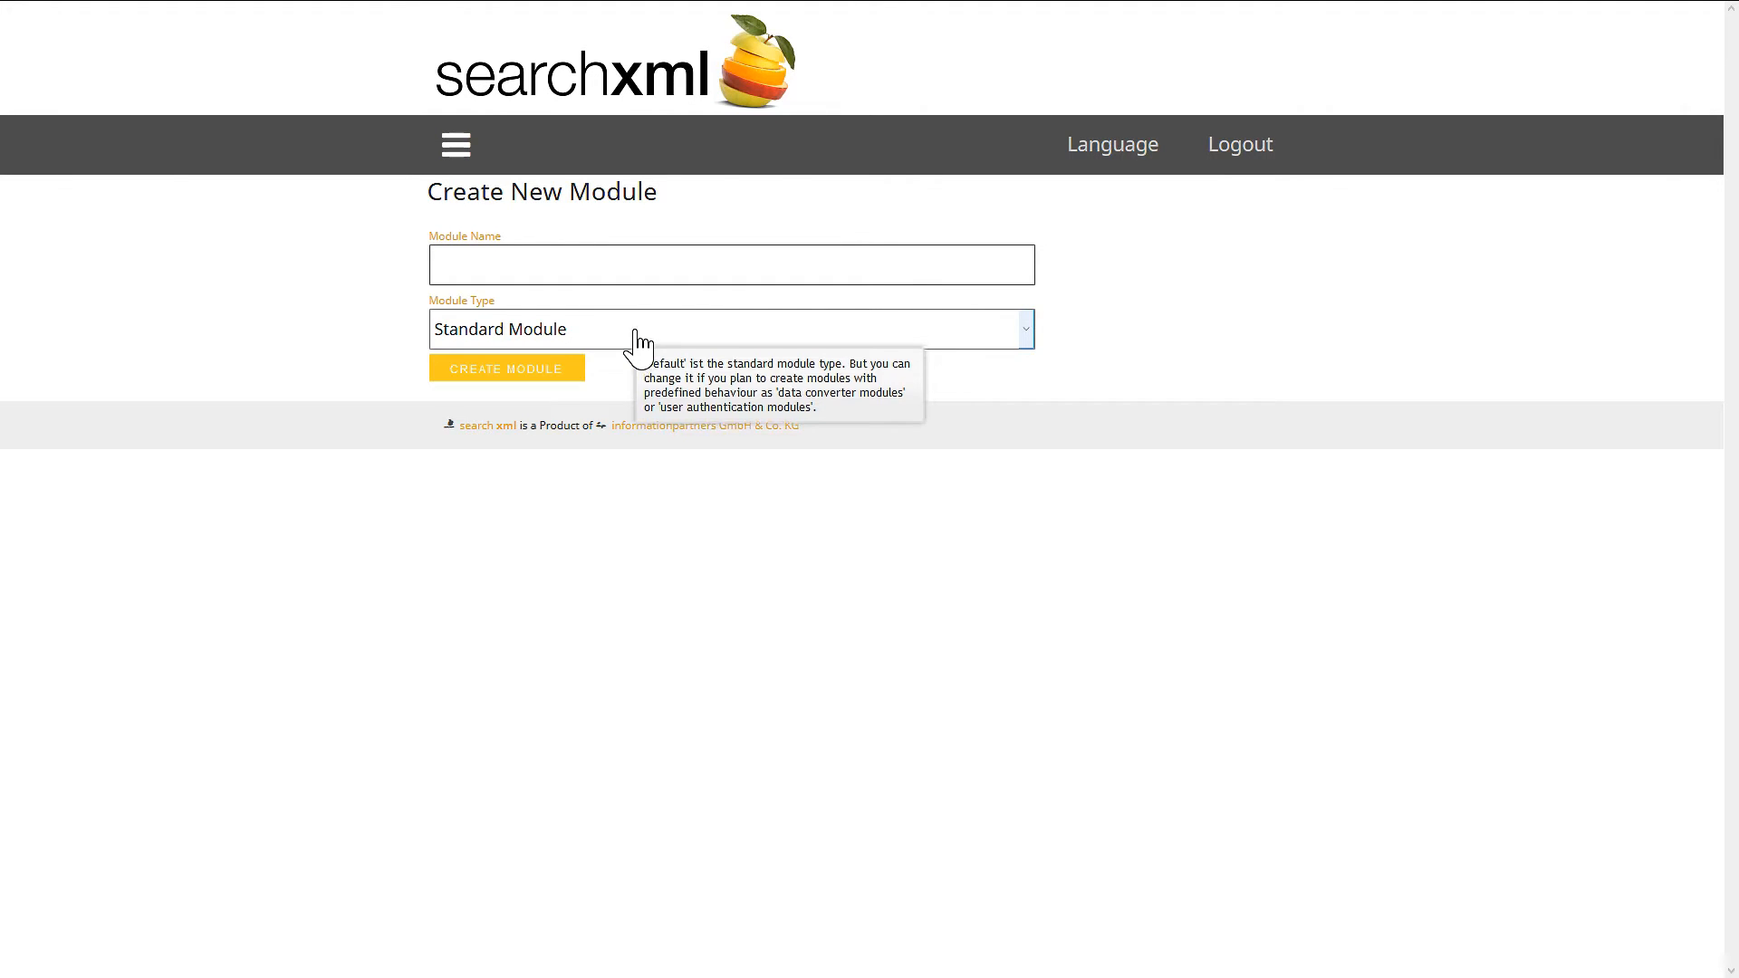
pyautogui.click(435, 265)
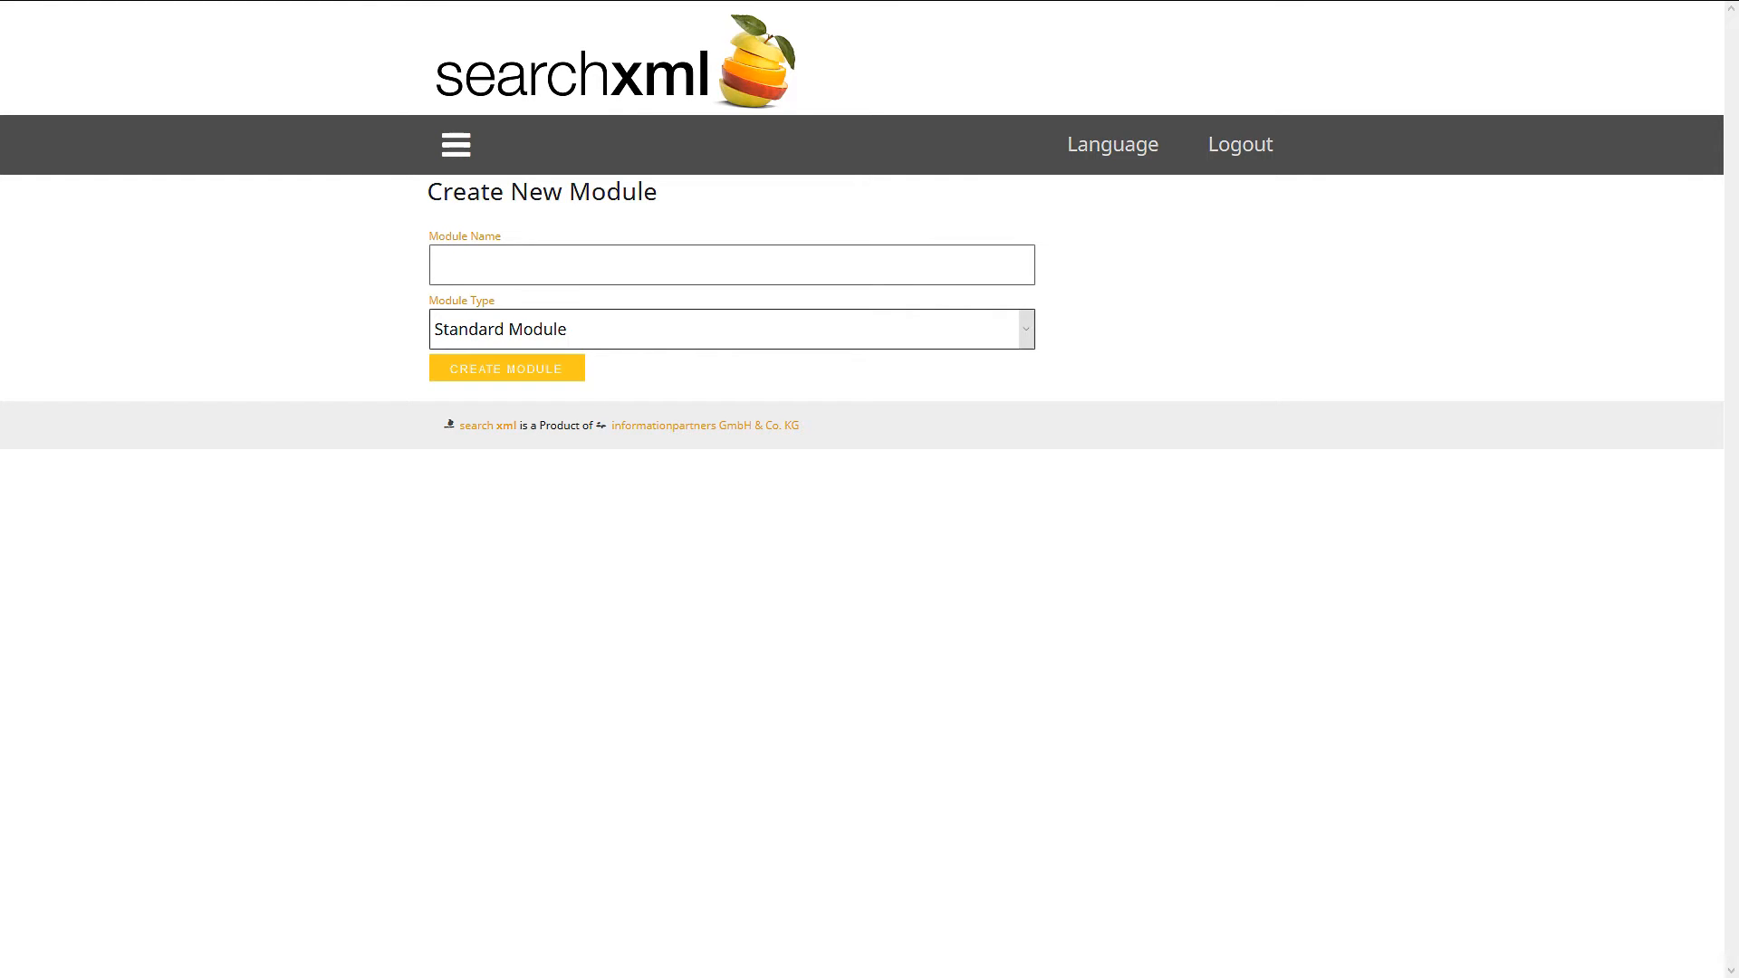
pyautogui.write('DemoModule')
pyautogui.click(534, 372)
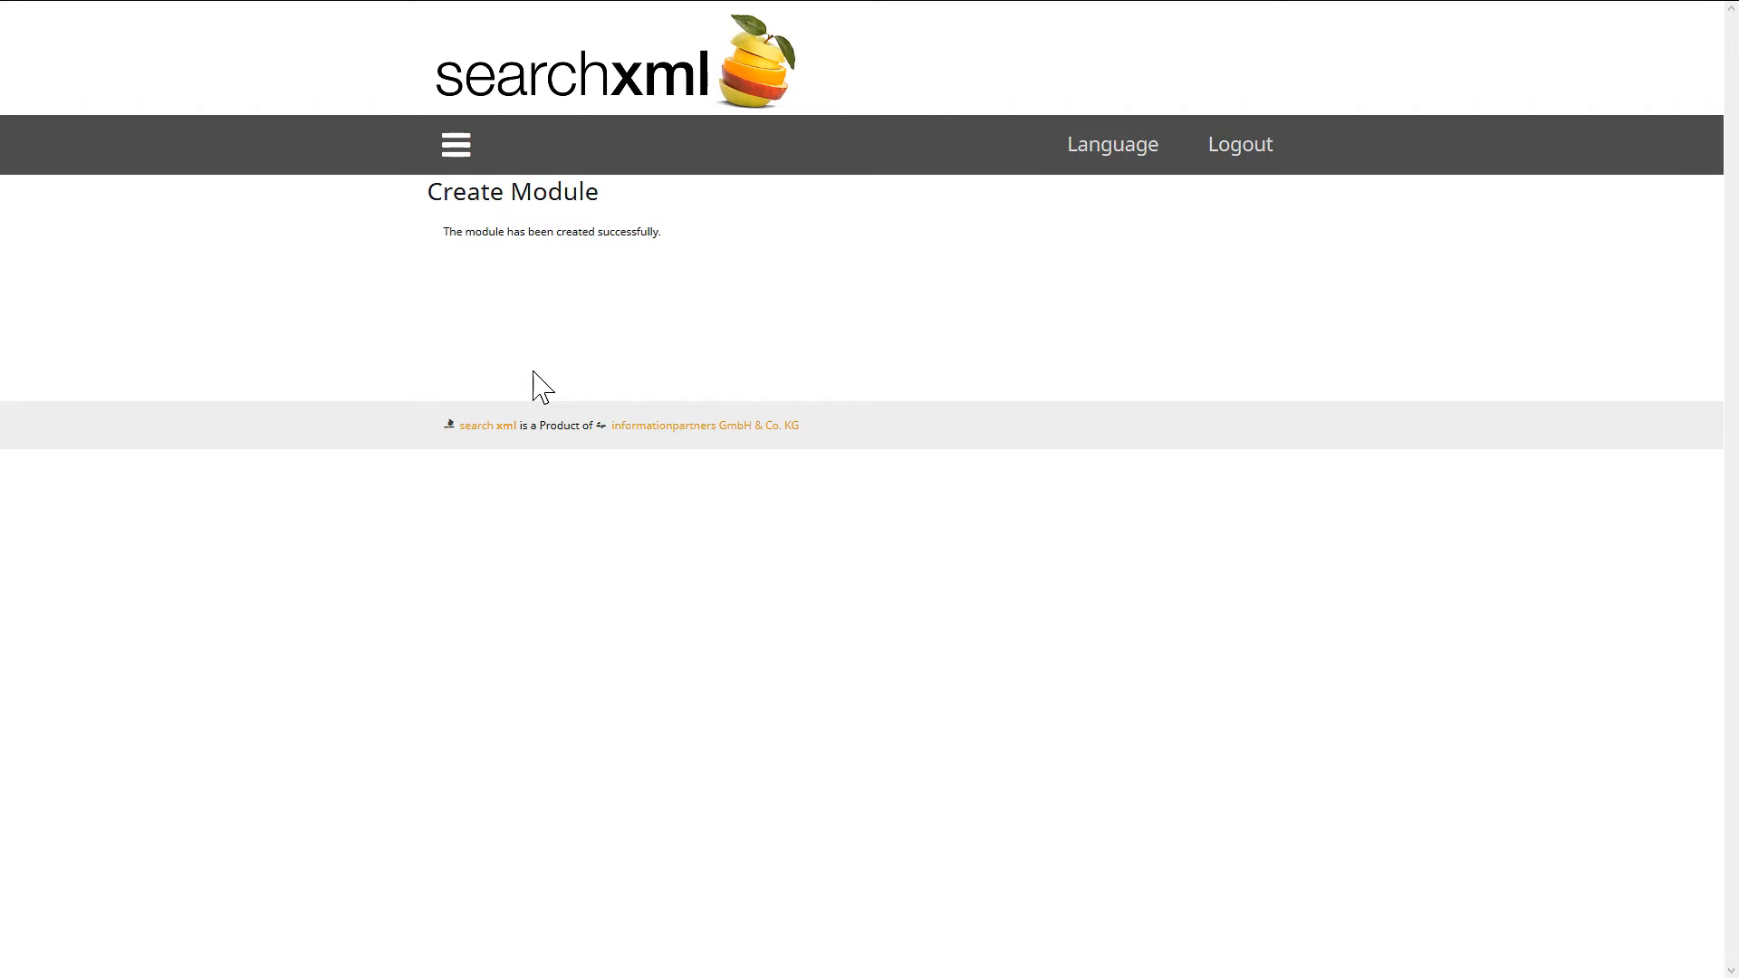
# Open the form for creating a new function in DemoModule
pyautogui.click(459, 160)
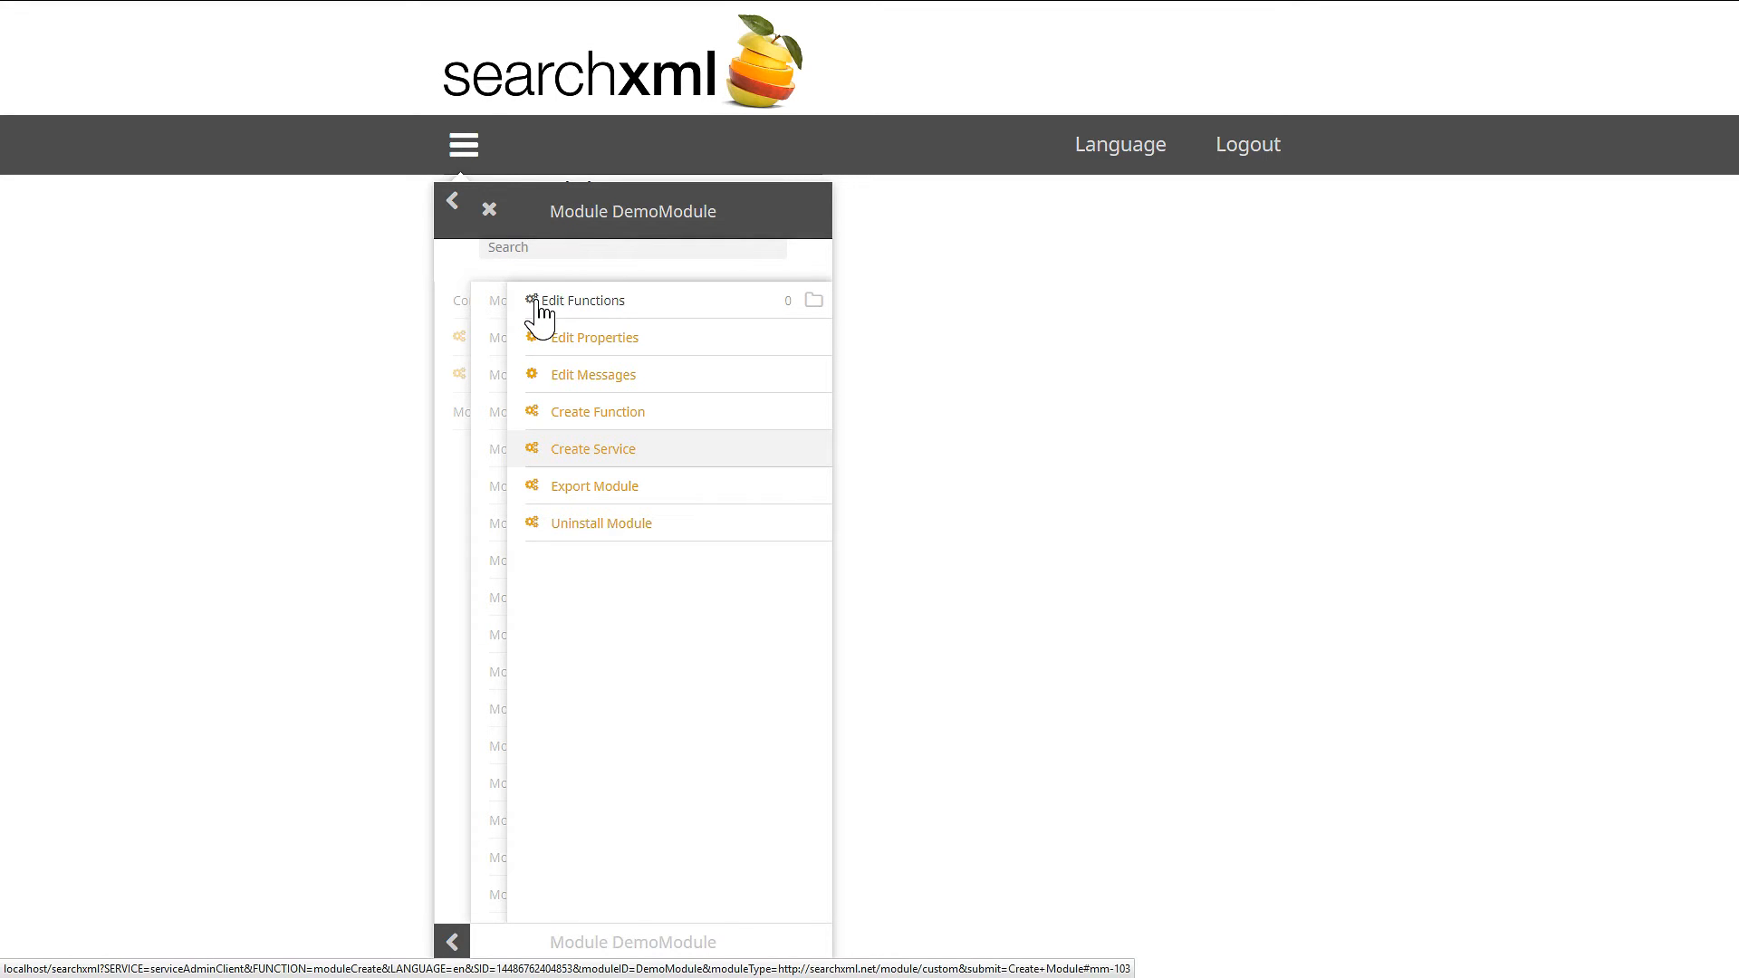
pyautogui.click(594, 380)
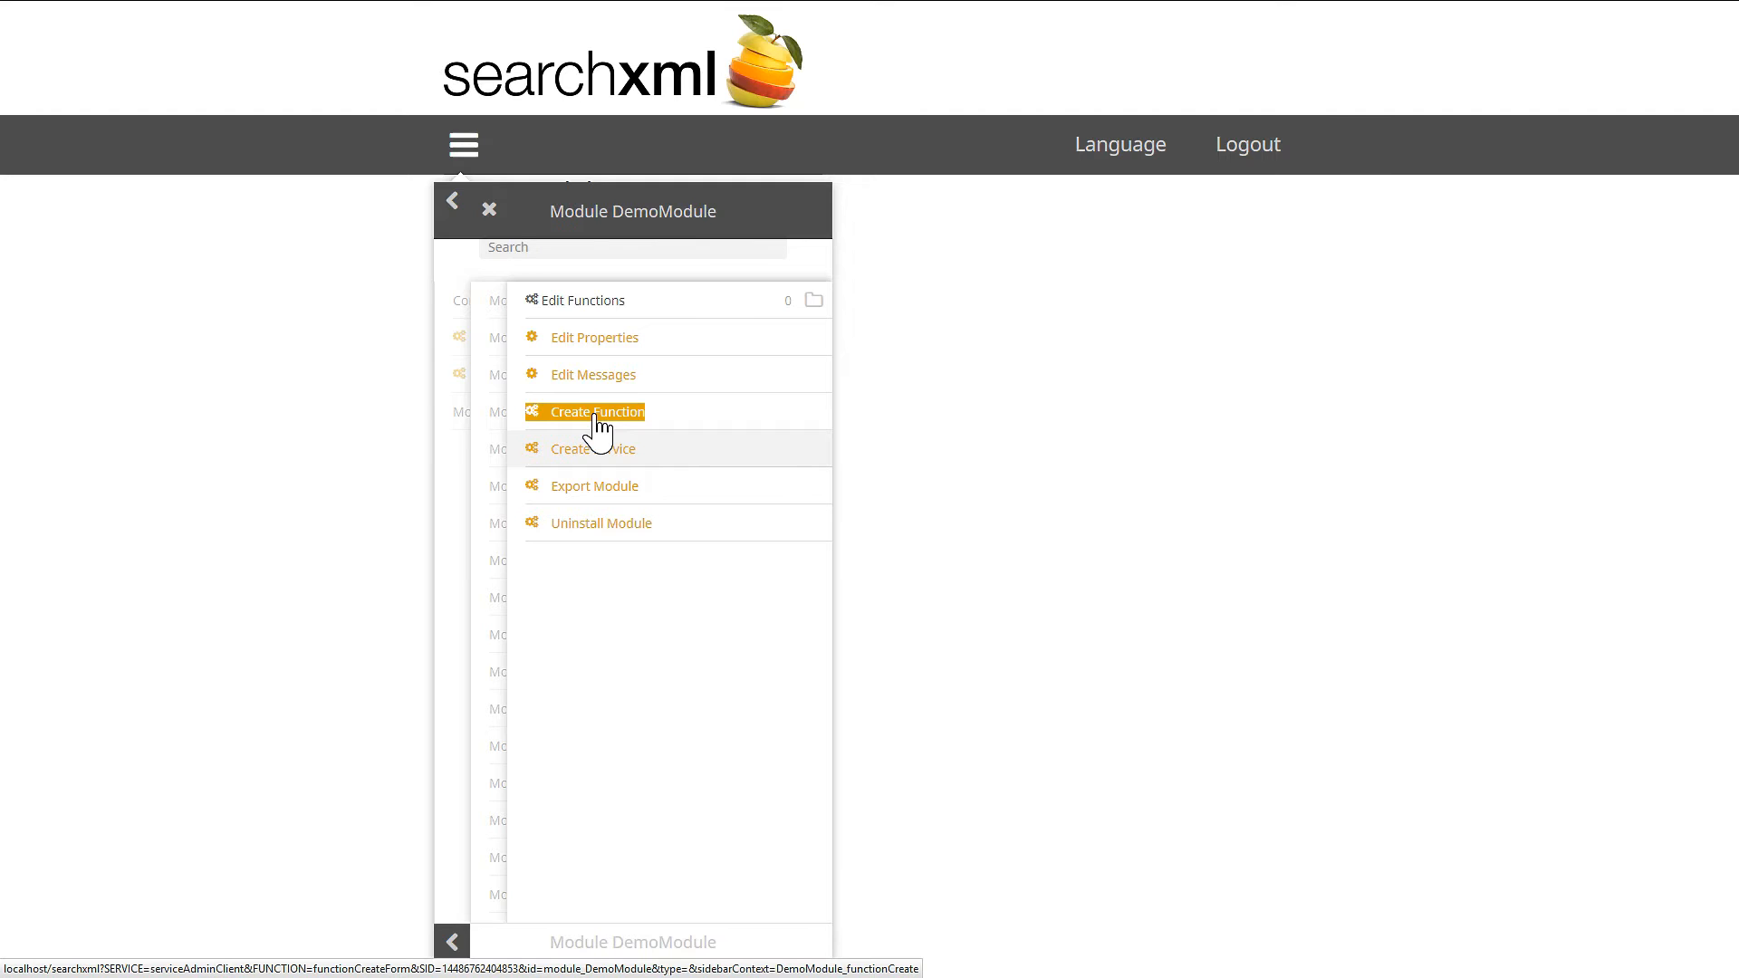
pyautogui.click(598, 424)
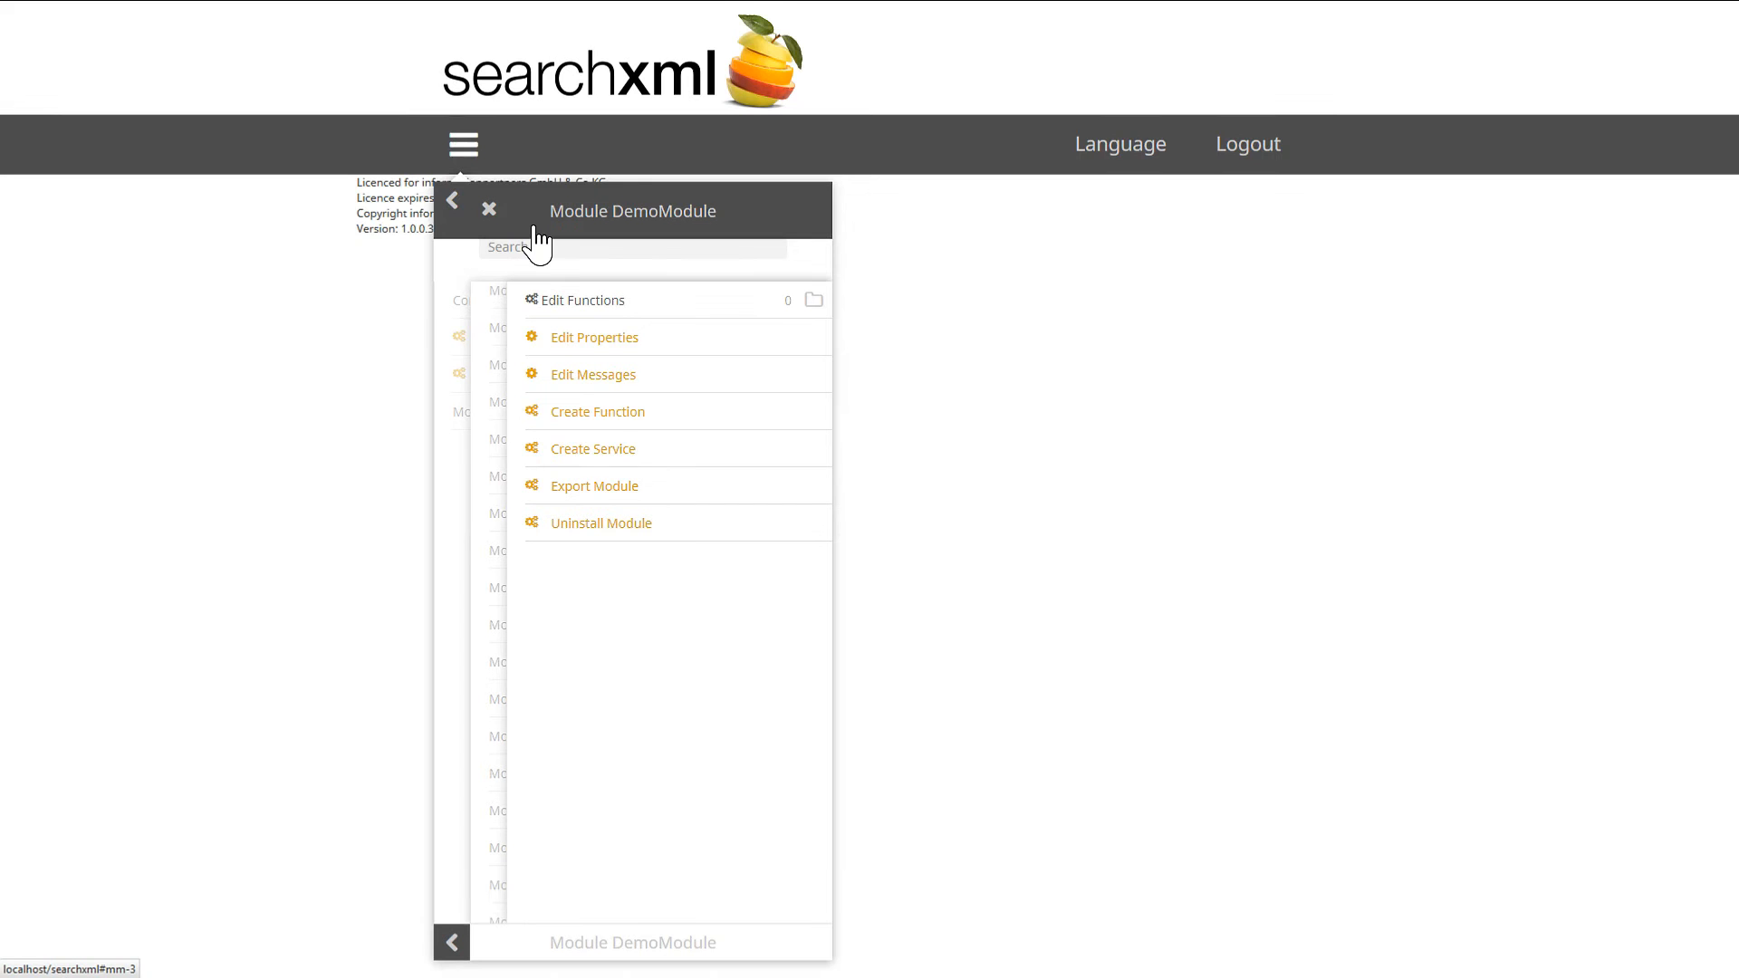
pyautogui.click(609, 418)
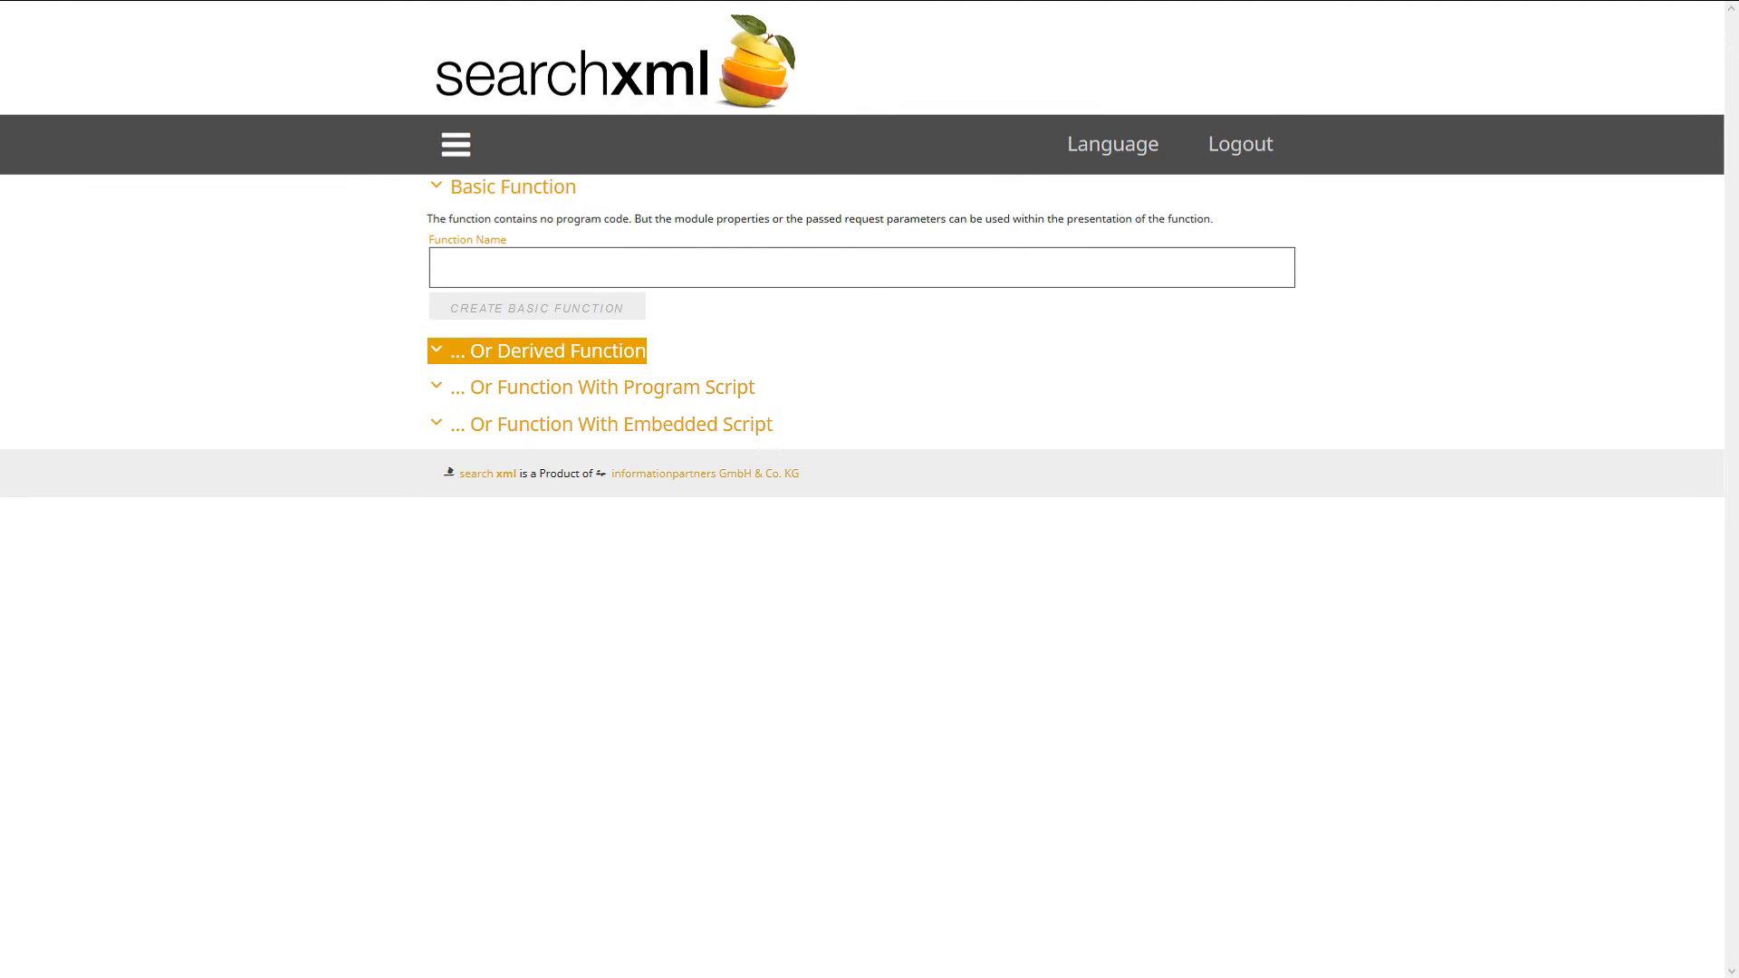
# Examine the forms for derived, program-script and embedded-script functions, including the JS, VB, Text and XML code templates
pyautogui.click(613, 351)
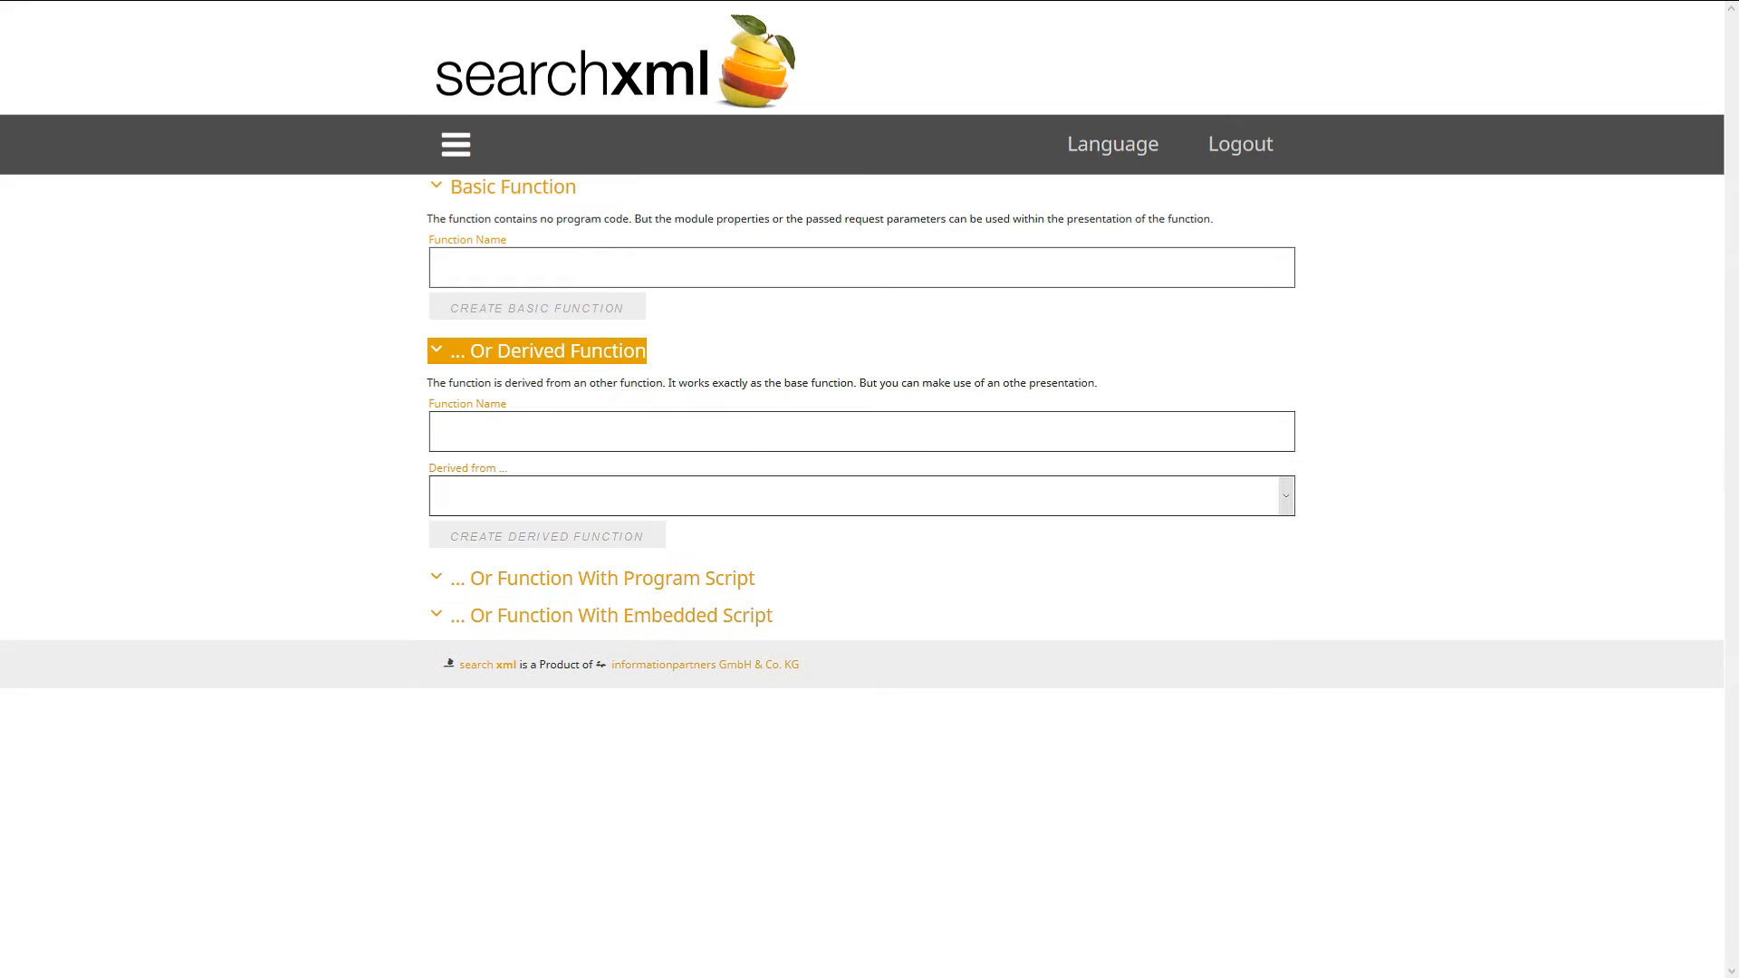
pyautogui.click(614, 350)
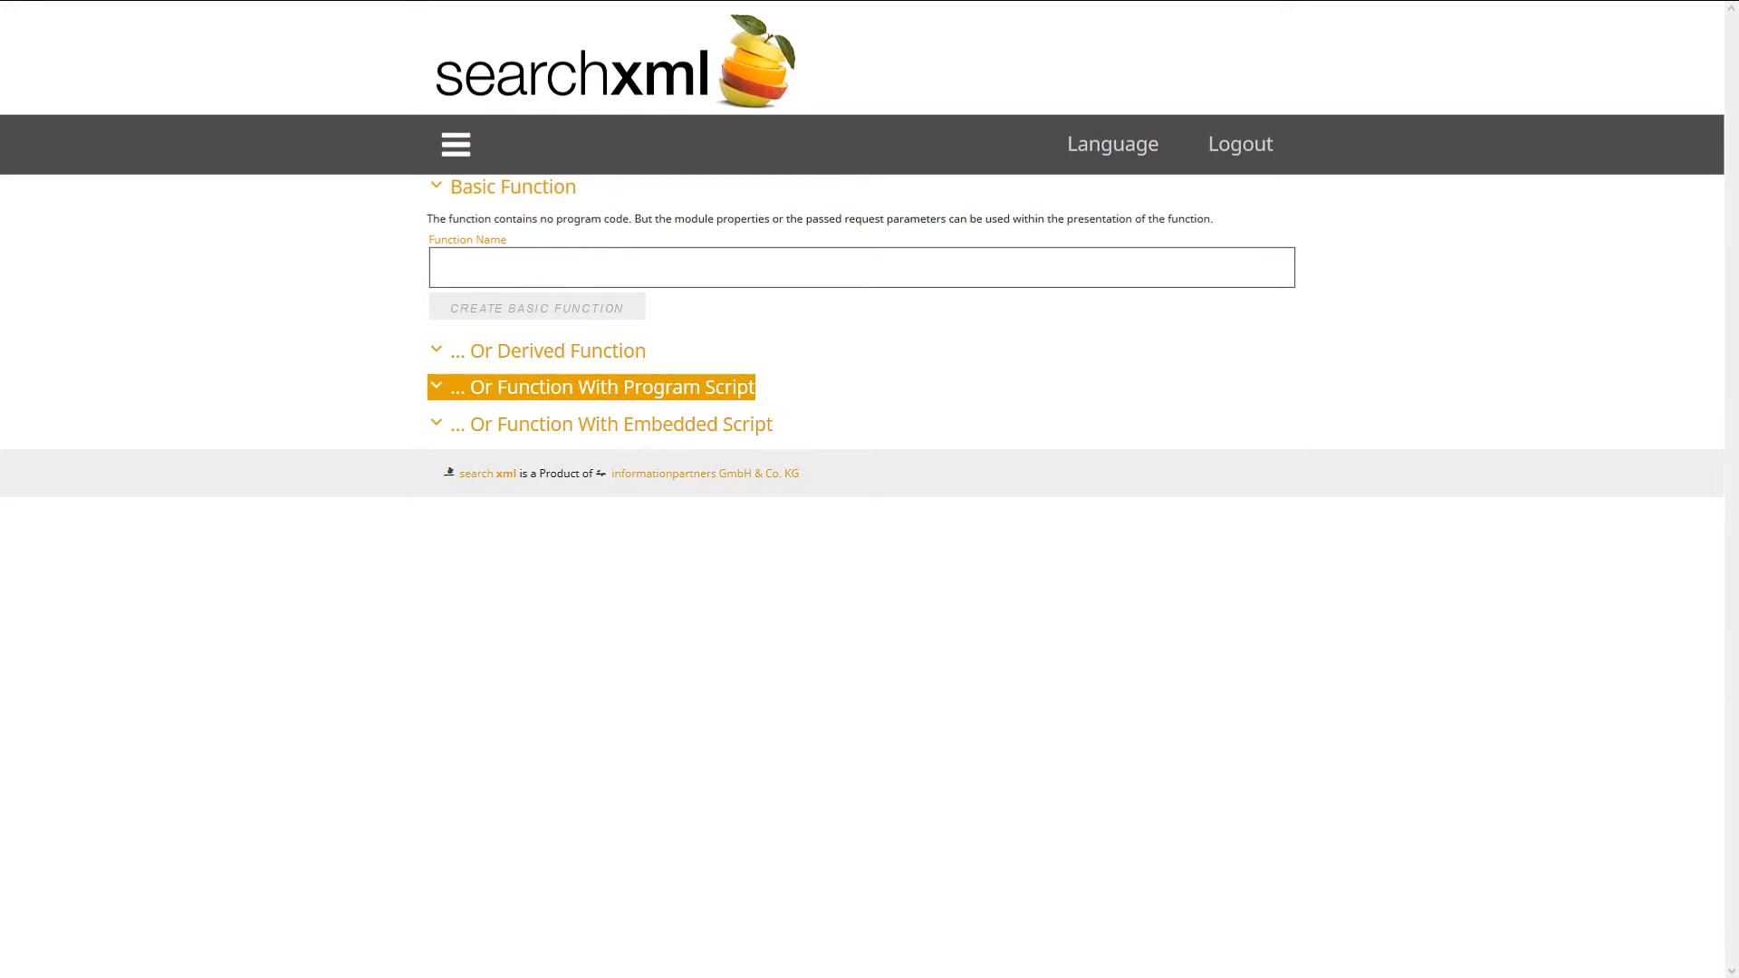
pyautogui.click(601, 387)
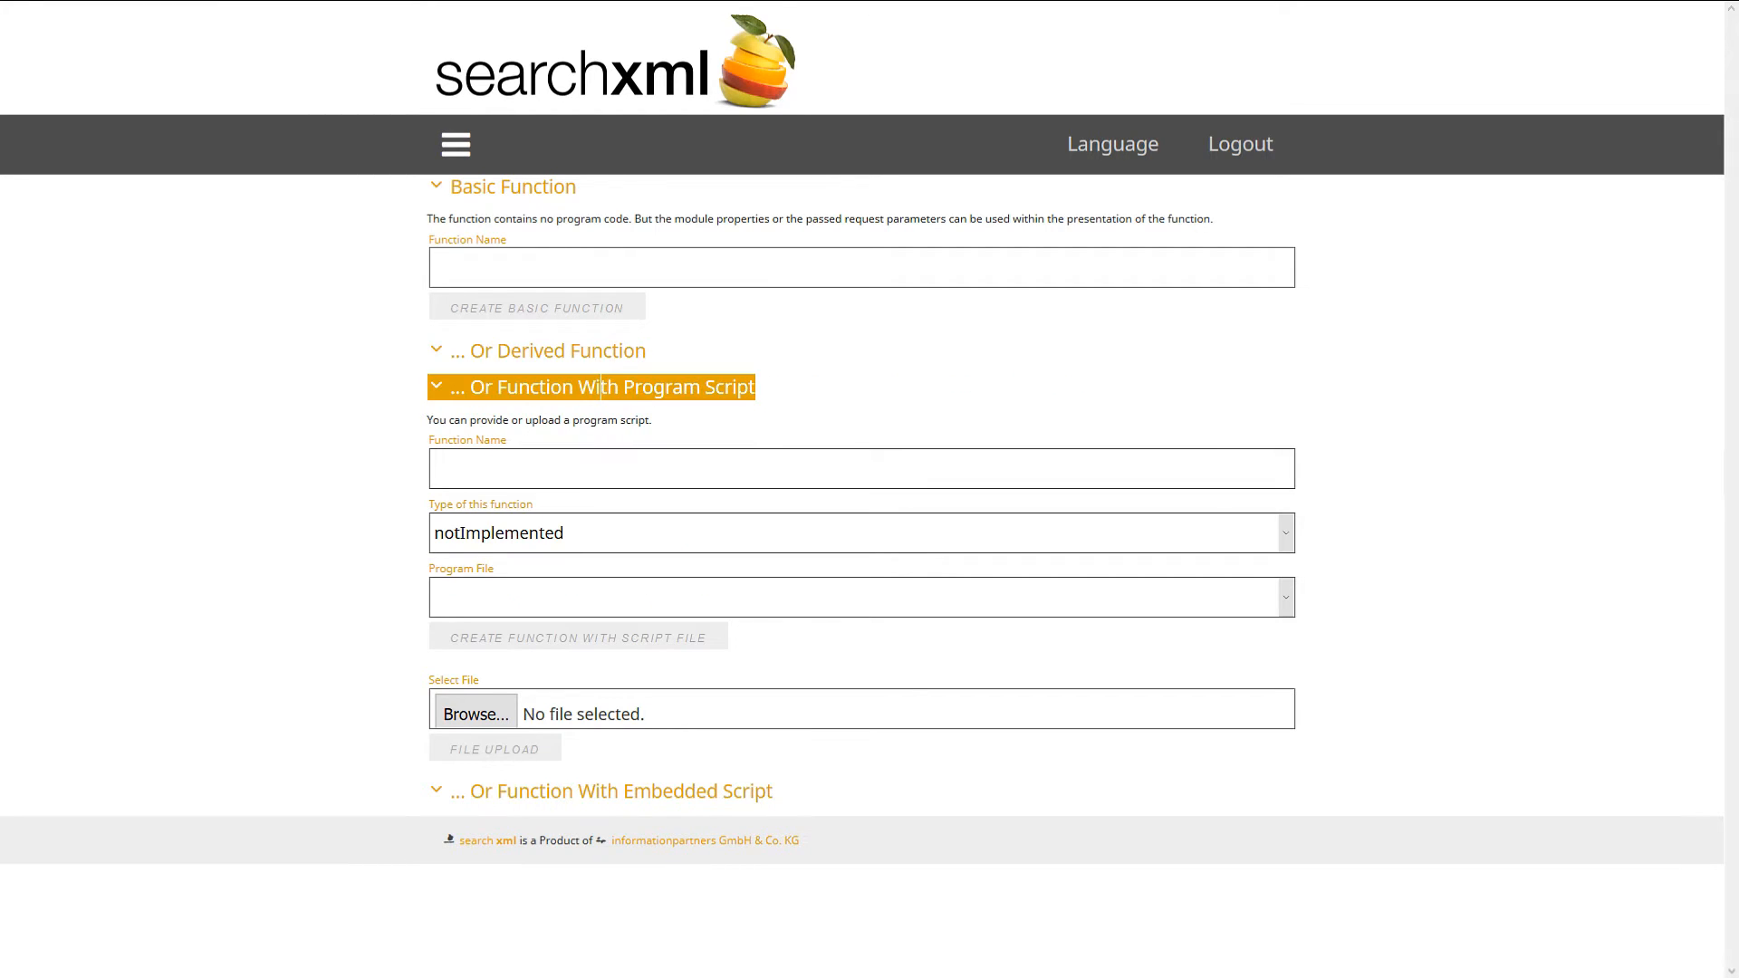
pyautogui.click(613, 387)
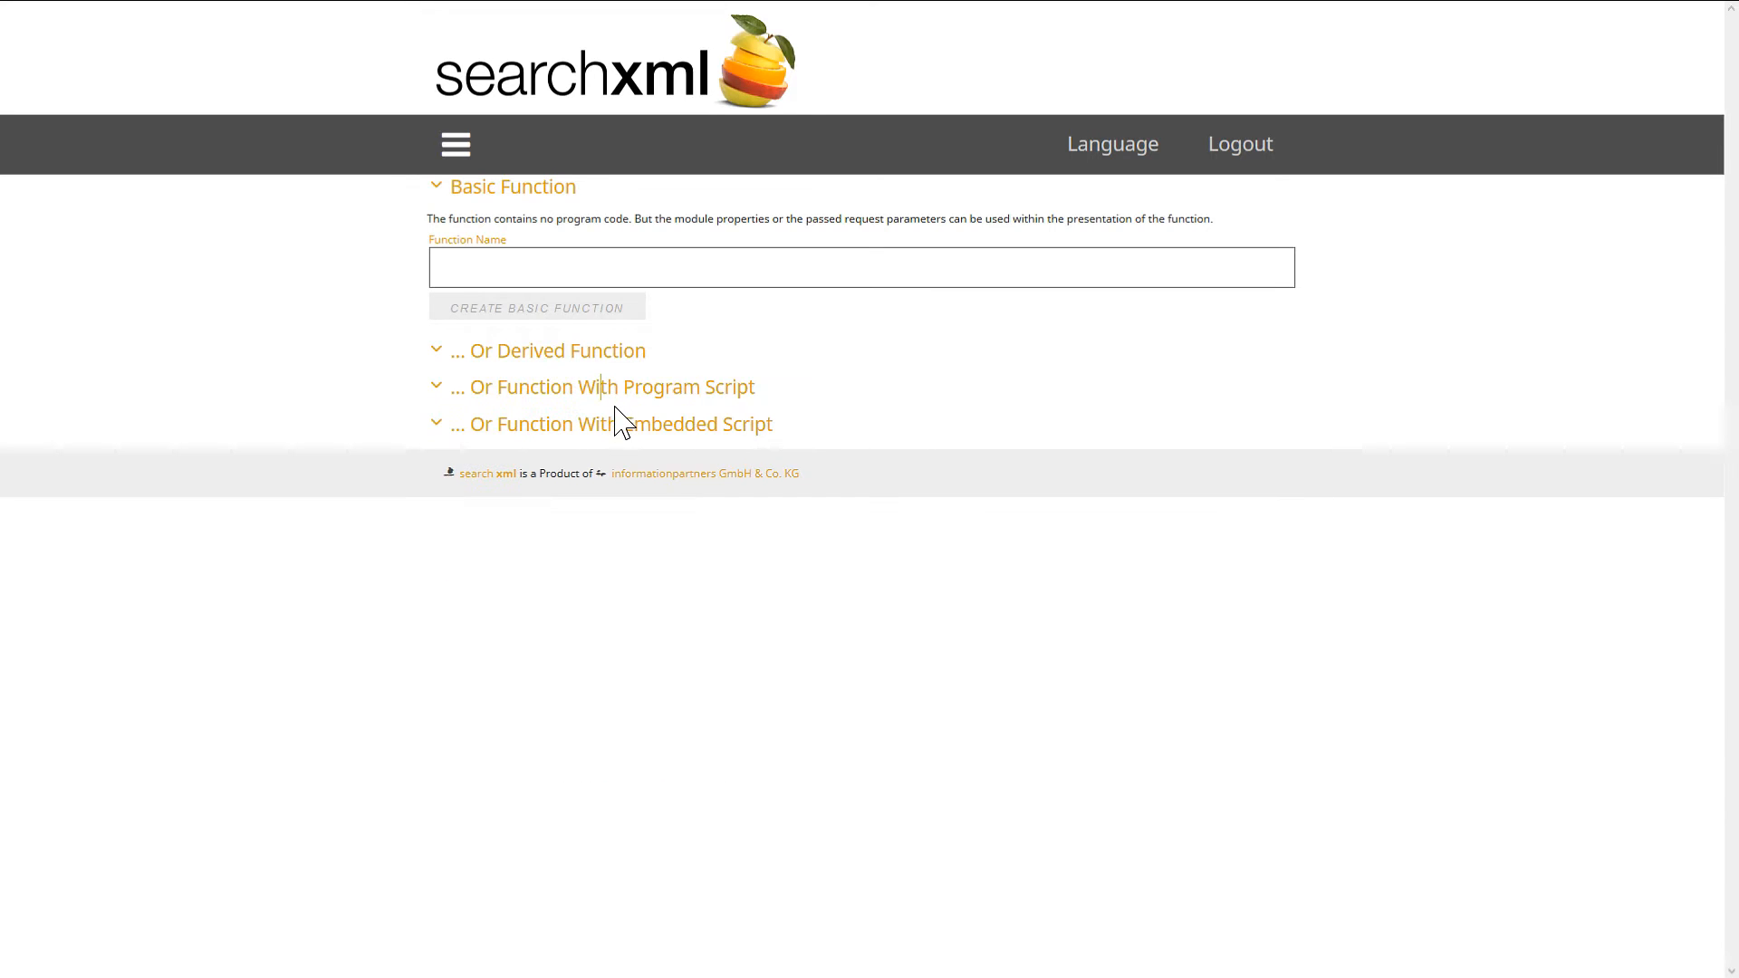
pyautogui.click(620, 424)
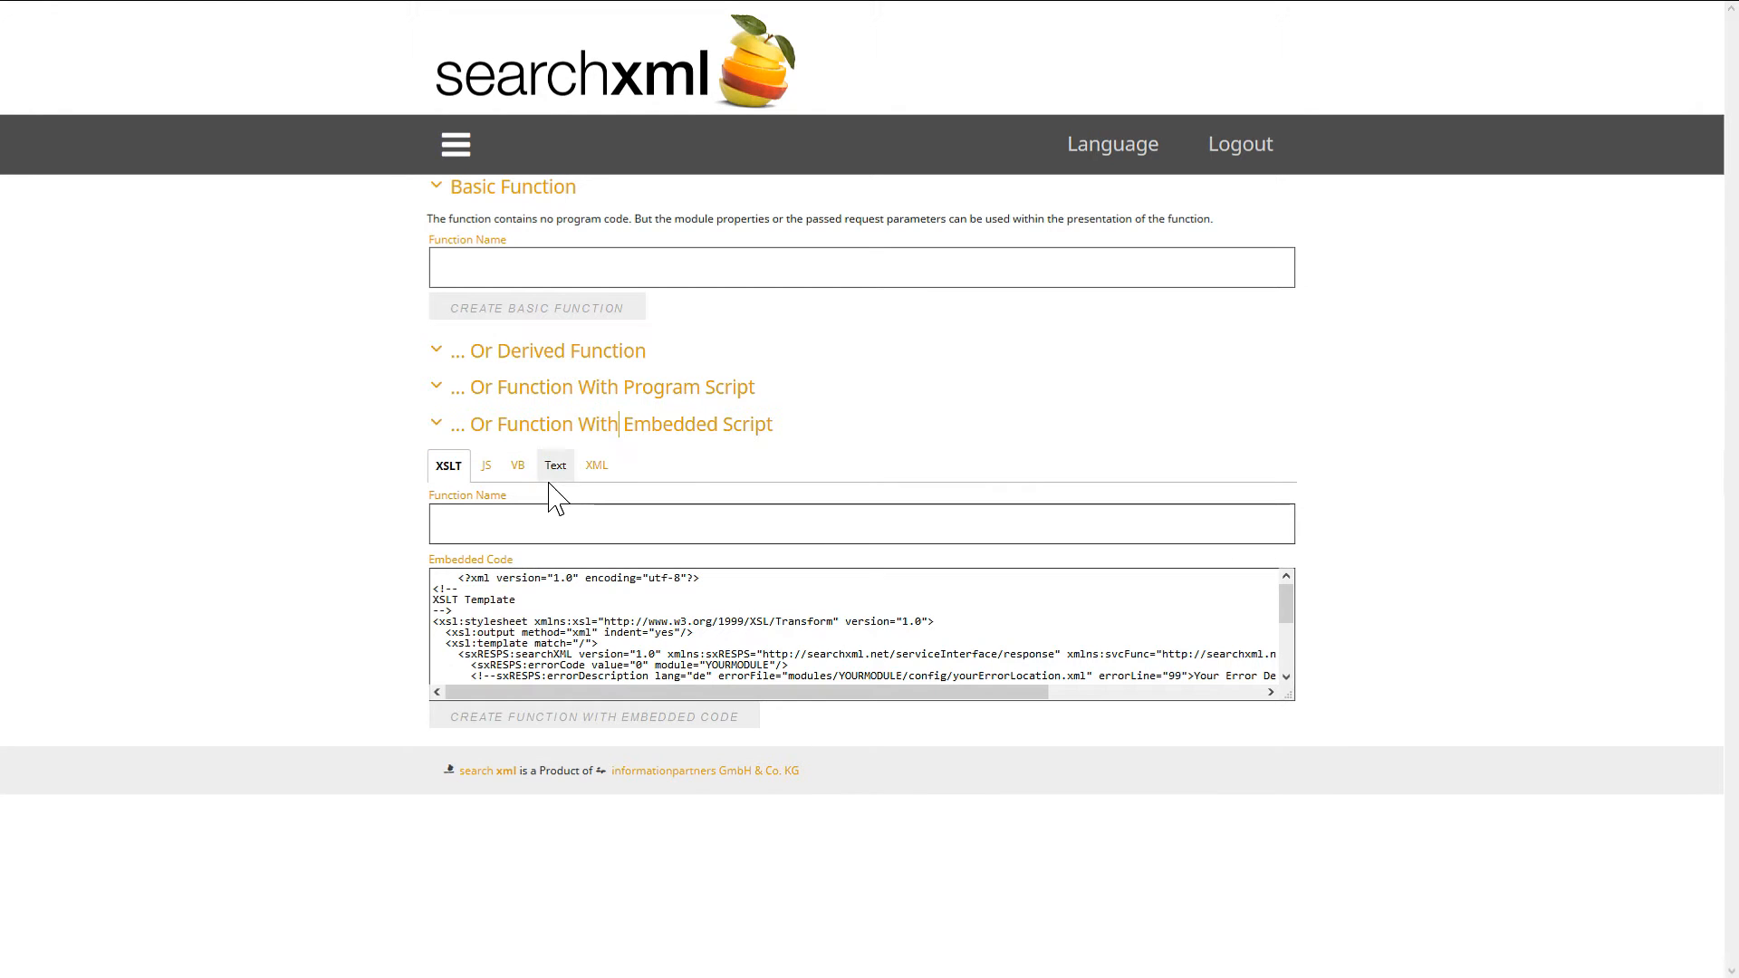
pyautogui.click(486, 467)
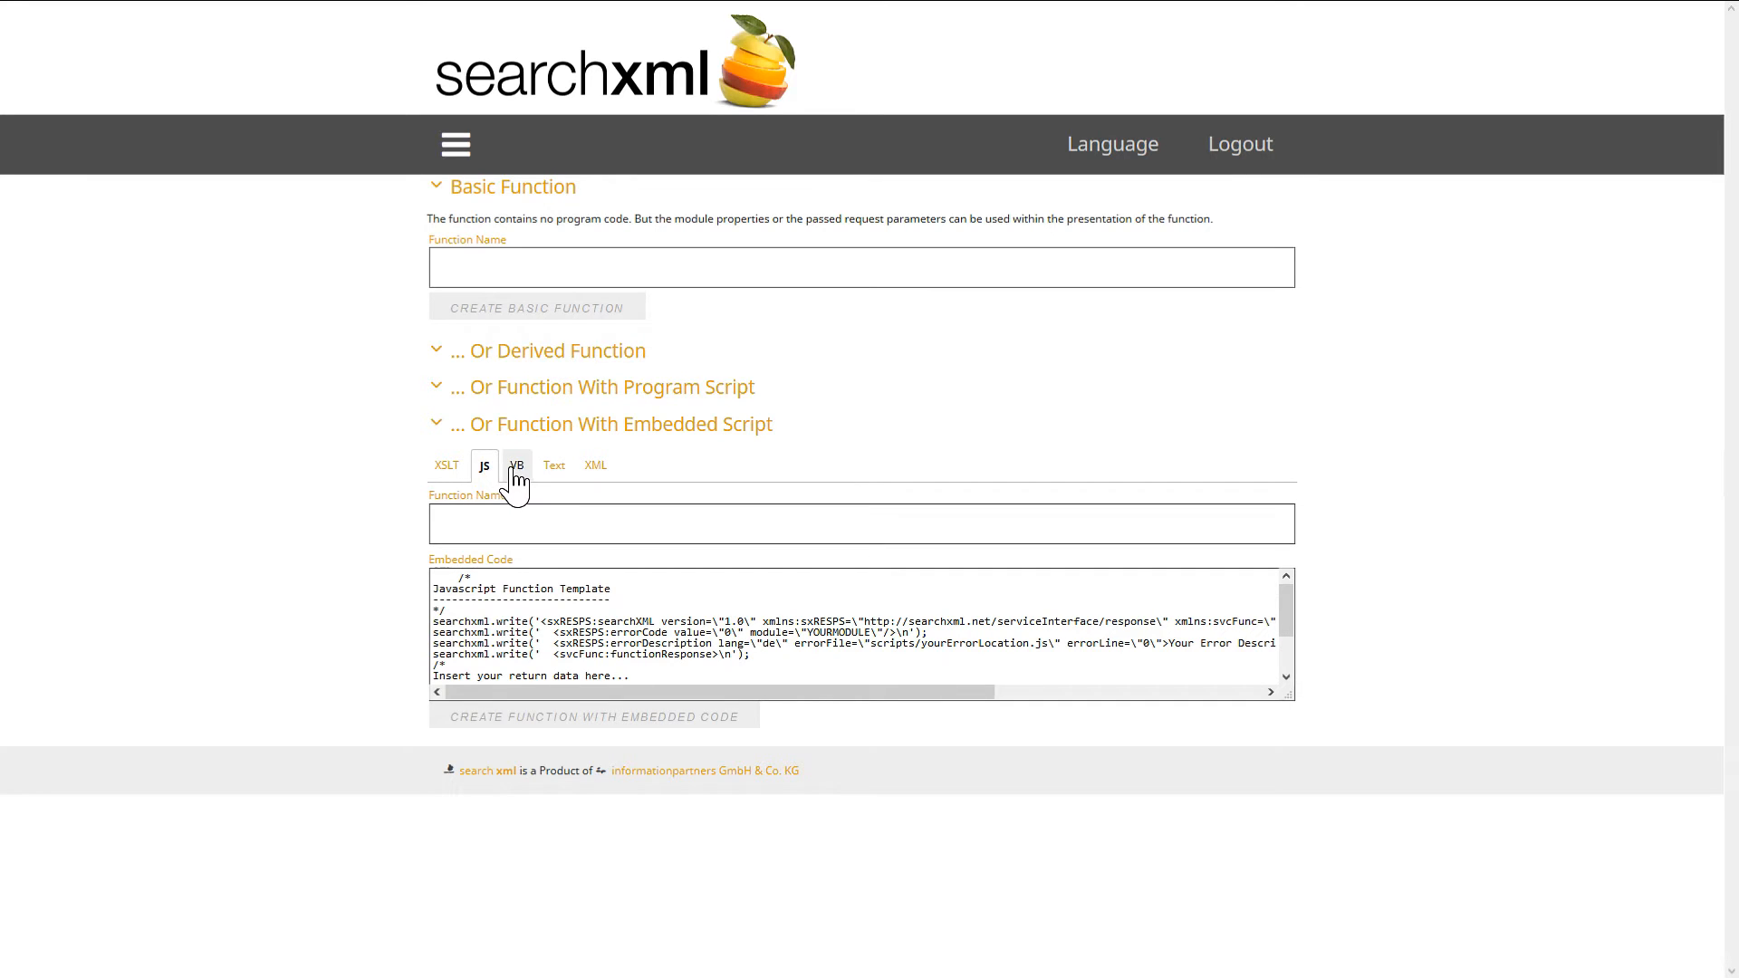
pyautogui.click(513, 469)
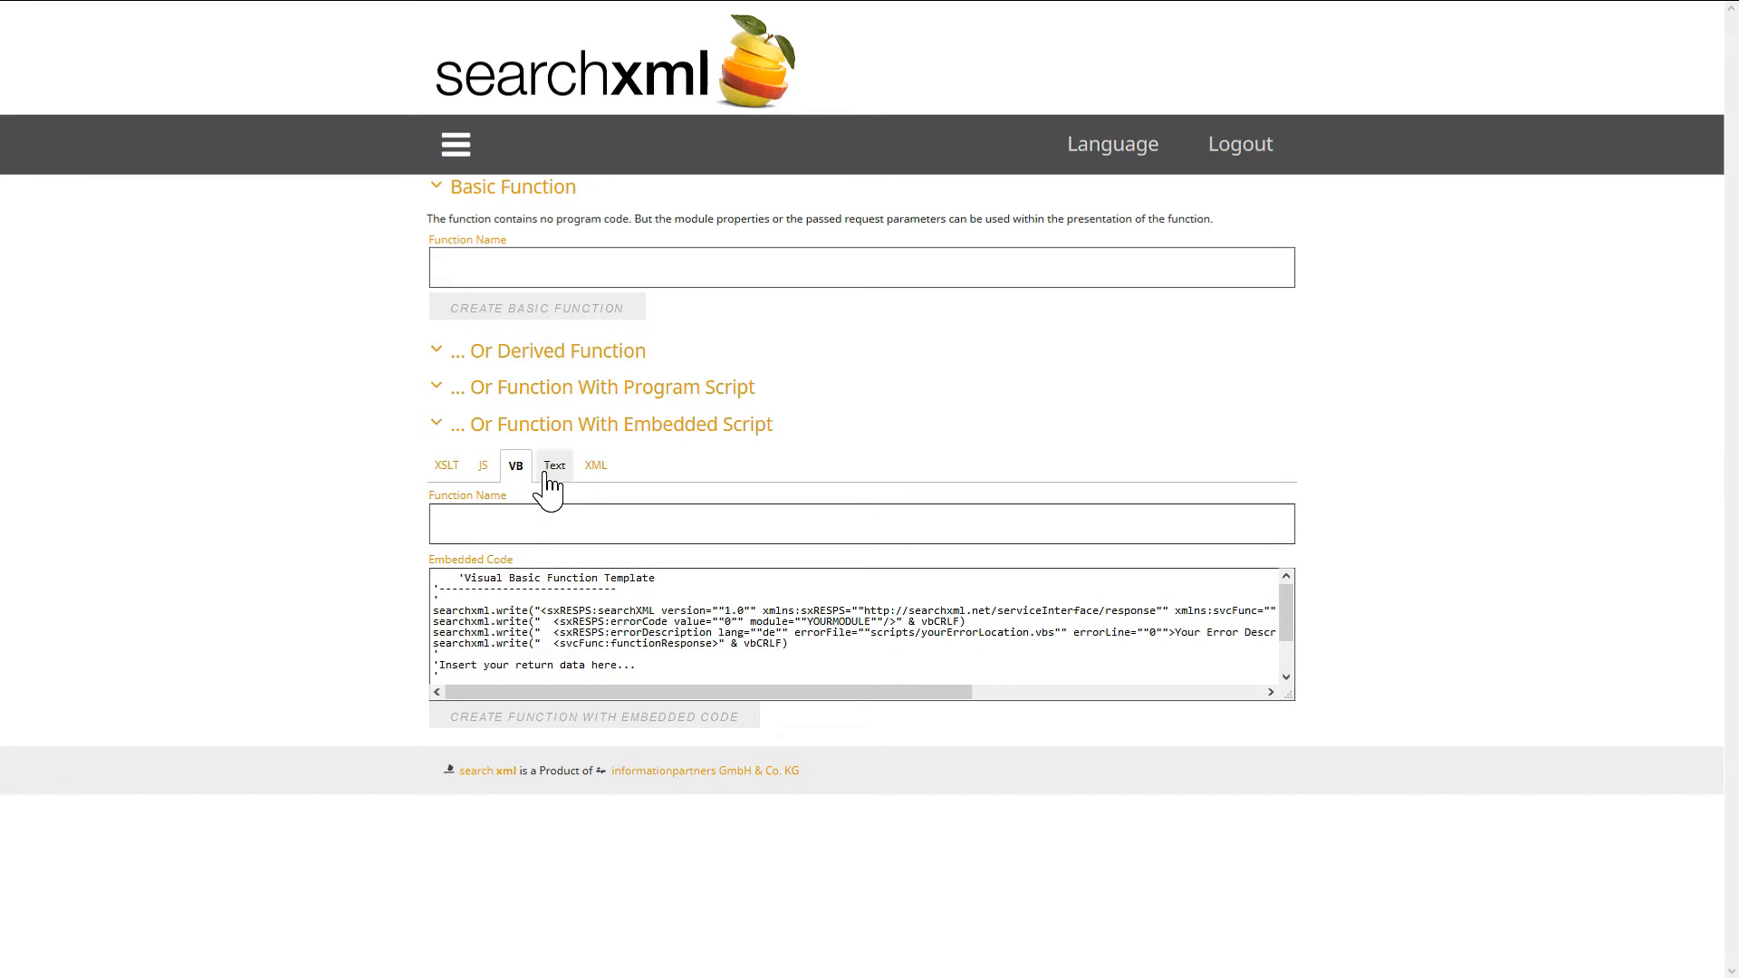
pyautogui.click(552, 471)
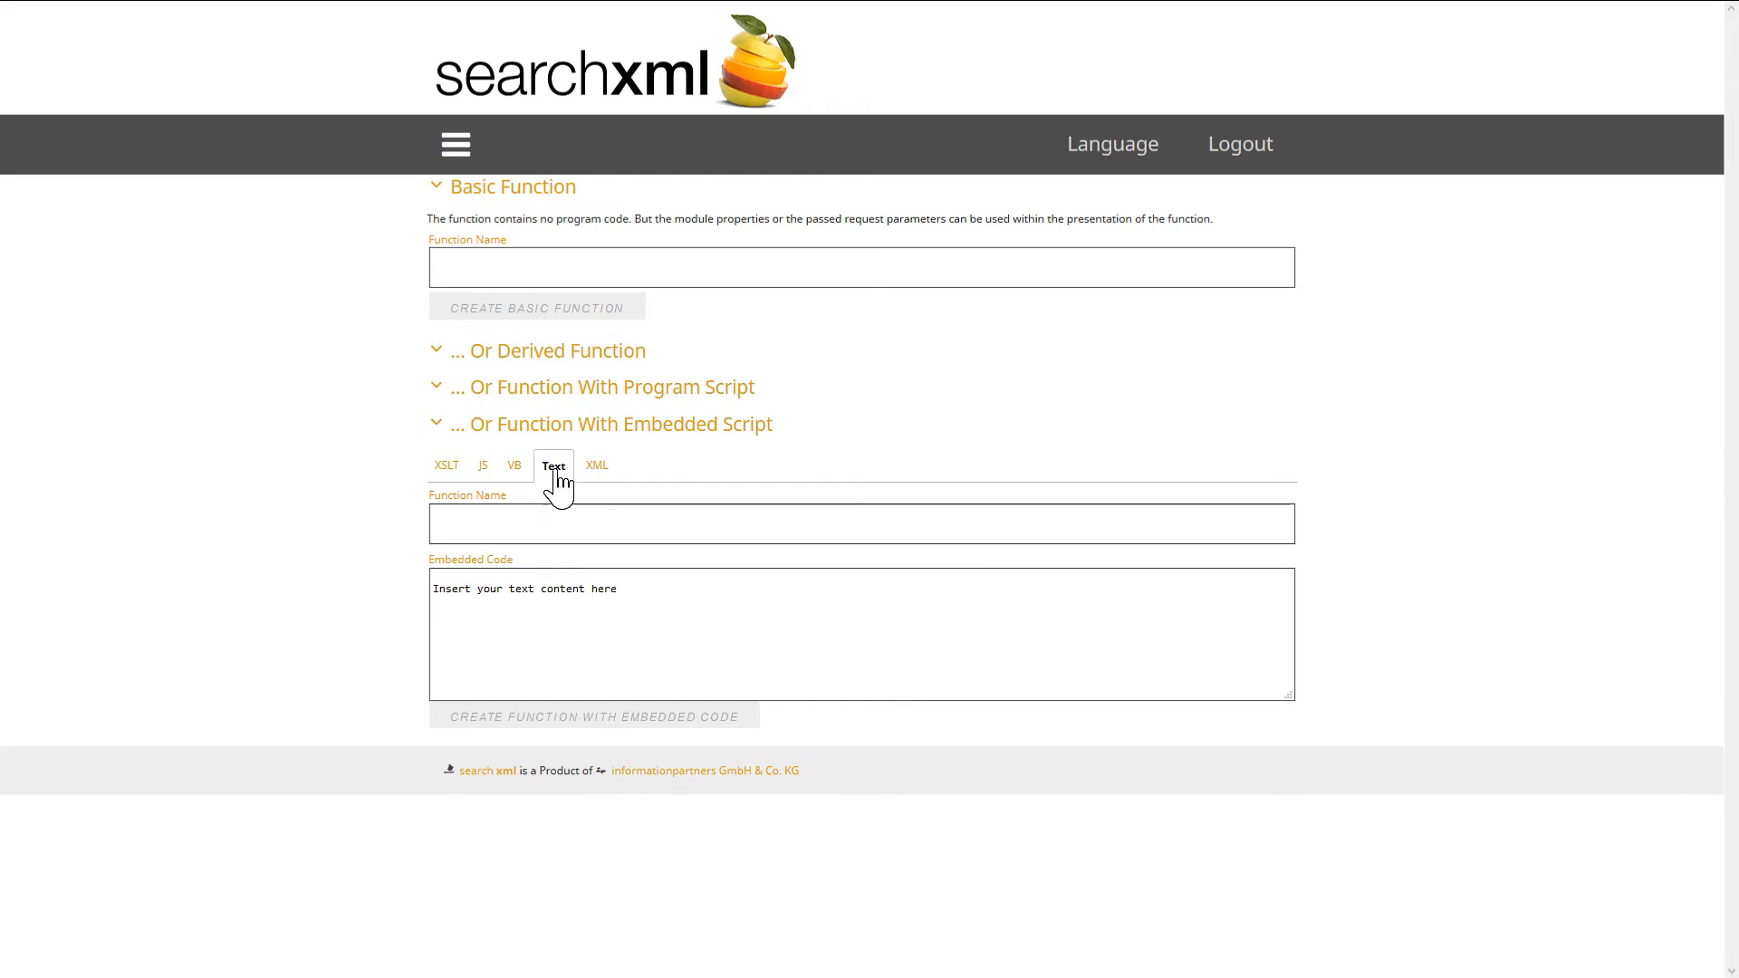
pyautogui.click(594, 469)
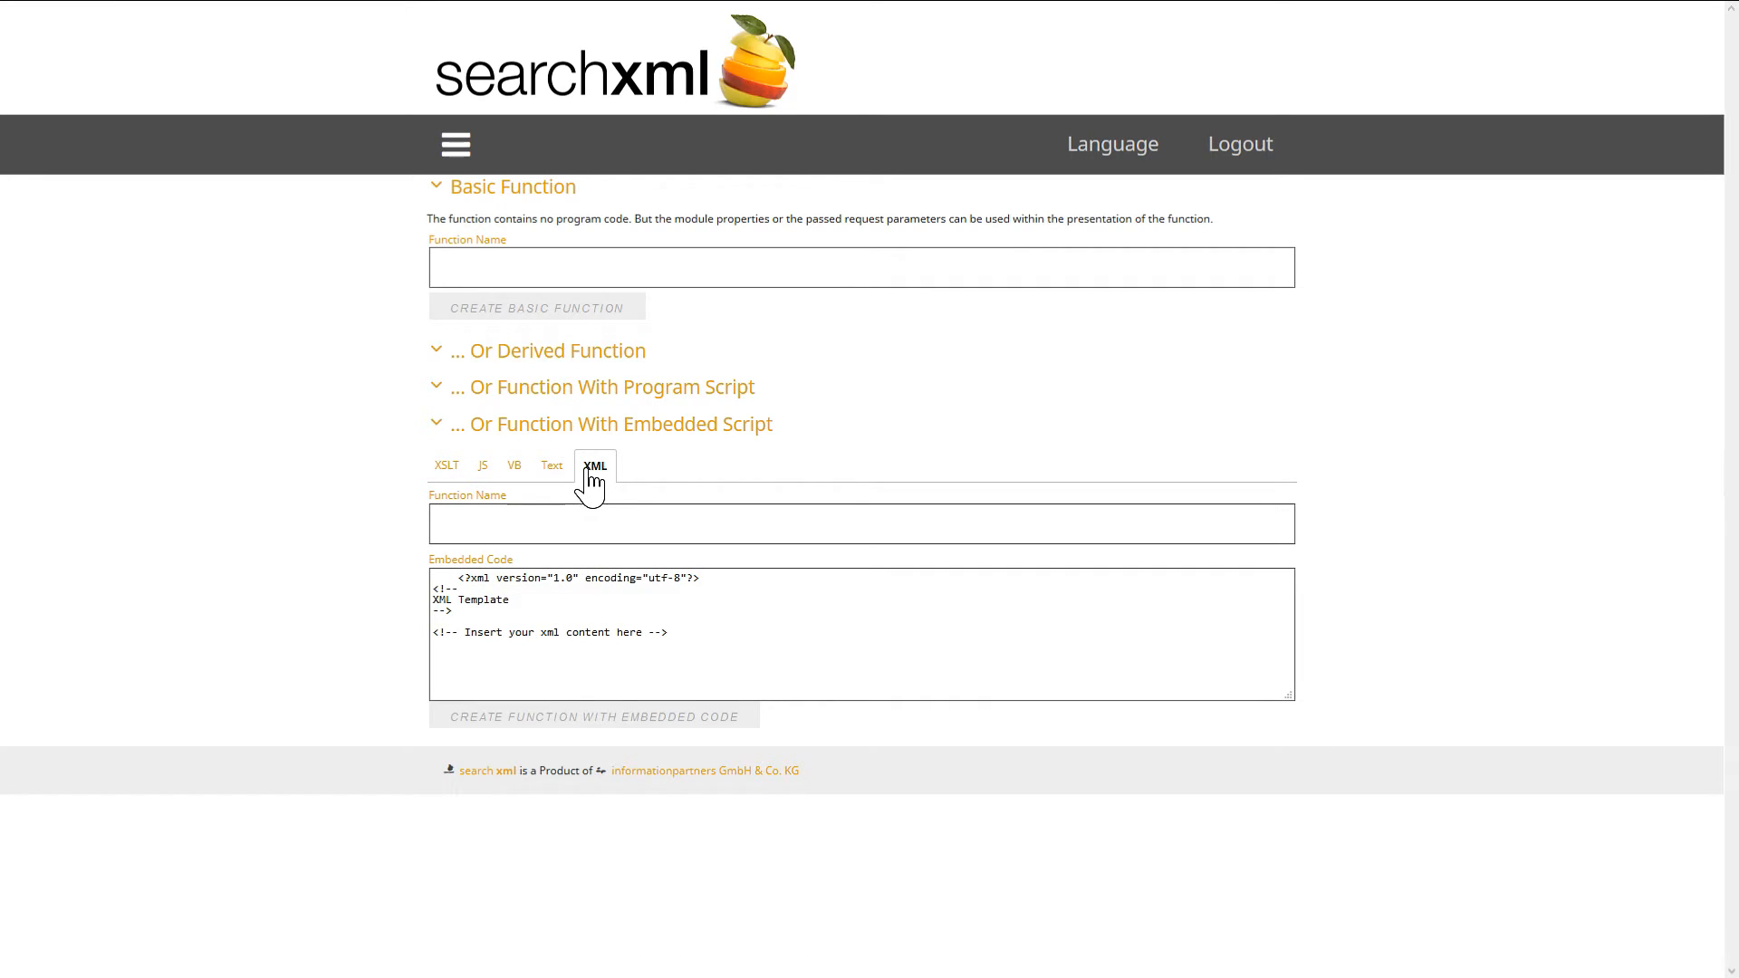
pyautogui.click(612, 424)
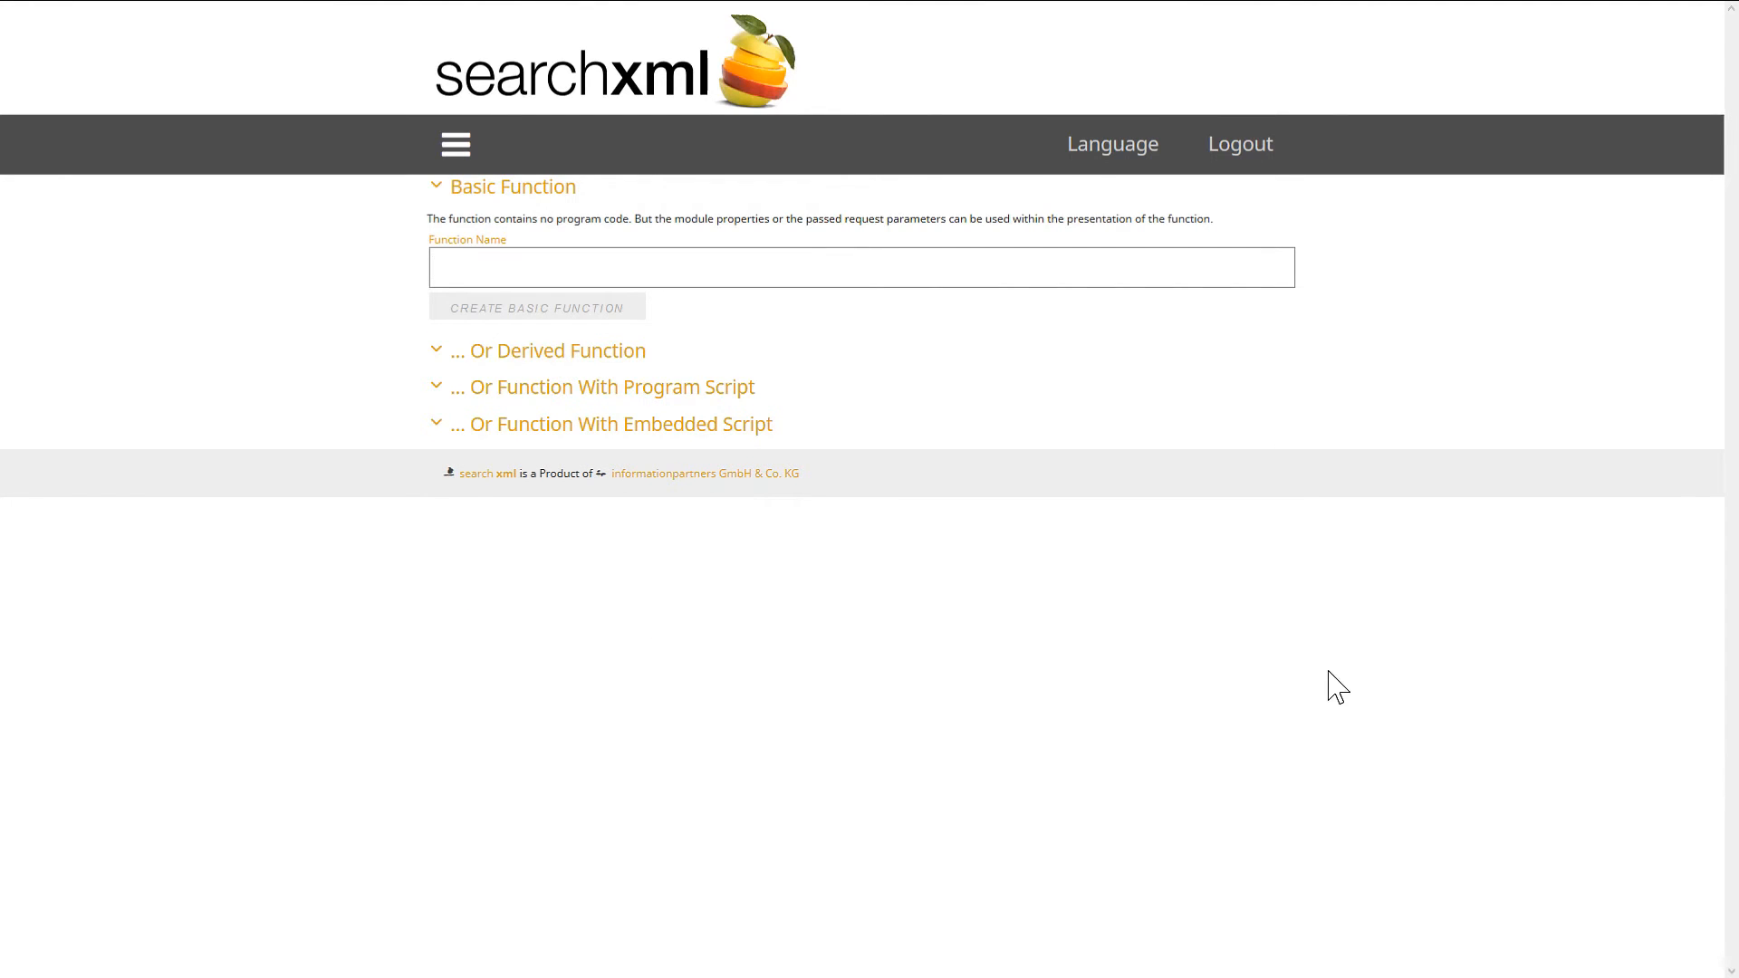
# Create a basic function named welcome in DemoModule
pyautogui.write('w')
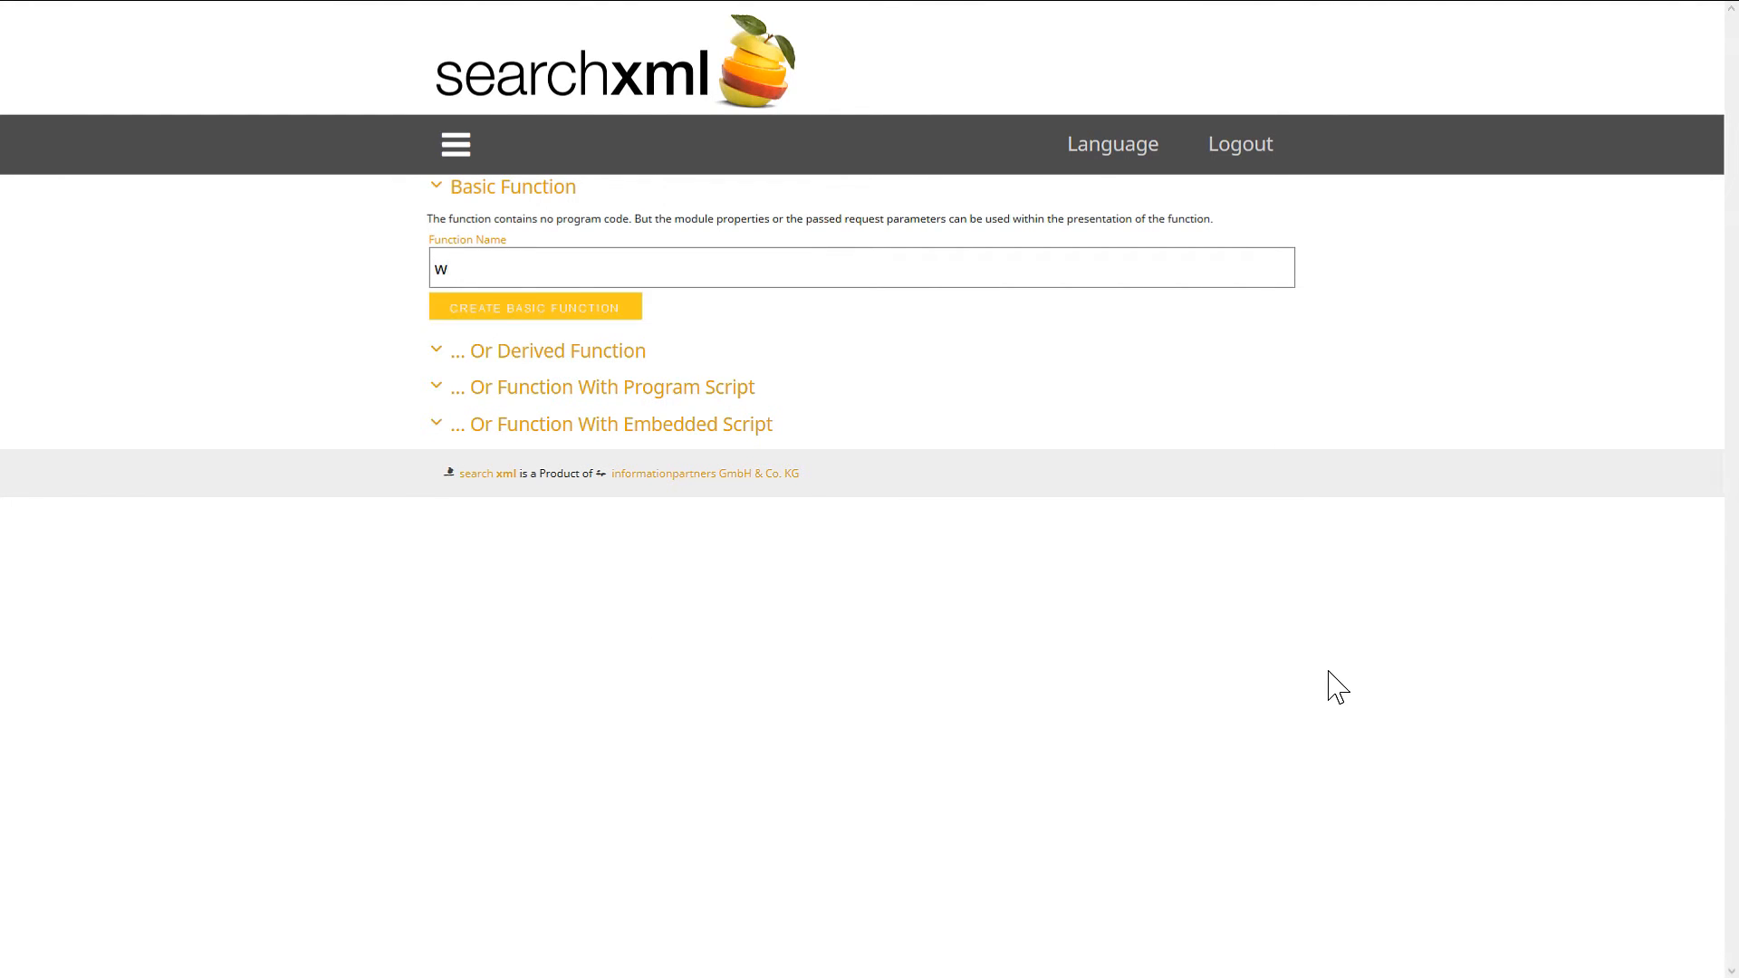
pyautogui.write('elcome')
pyautogui.click(579, 319)
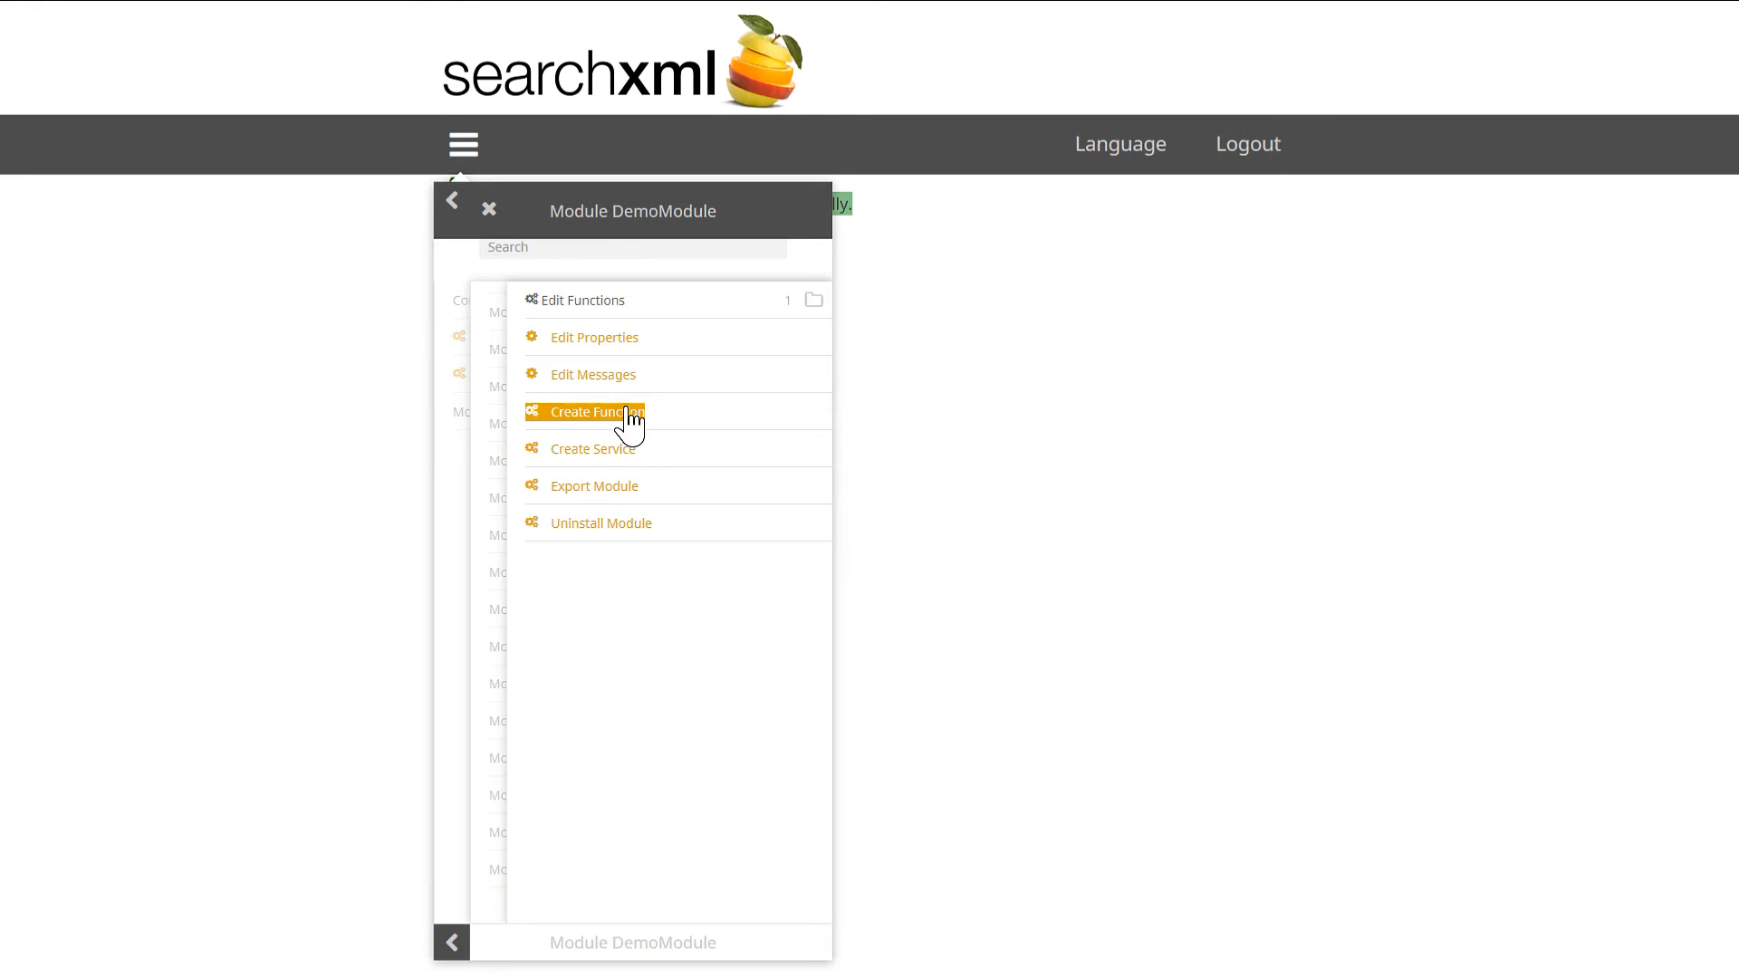
# Create a new service with the identifier DemoService based on DemoModule
pyautogui.click(612, 385)
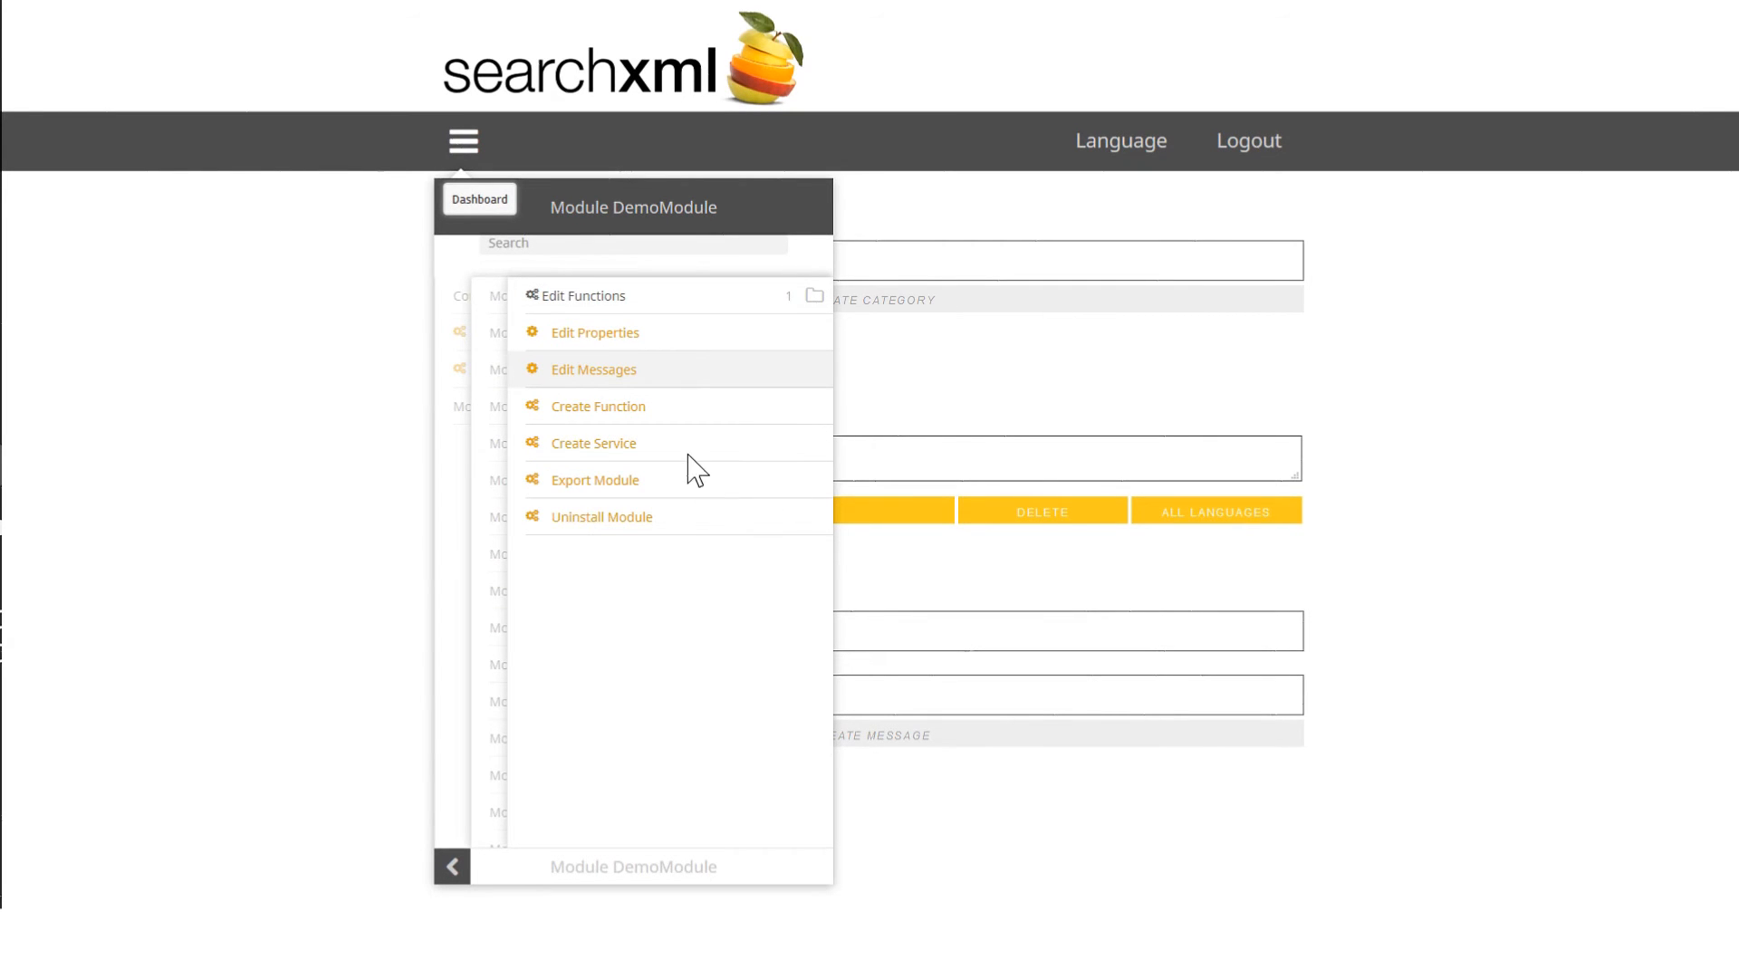
pyautogui.click(615, 462)
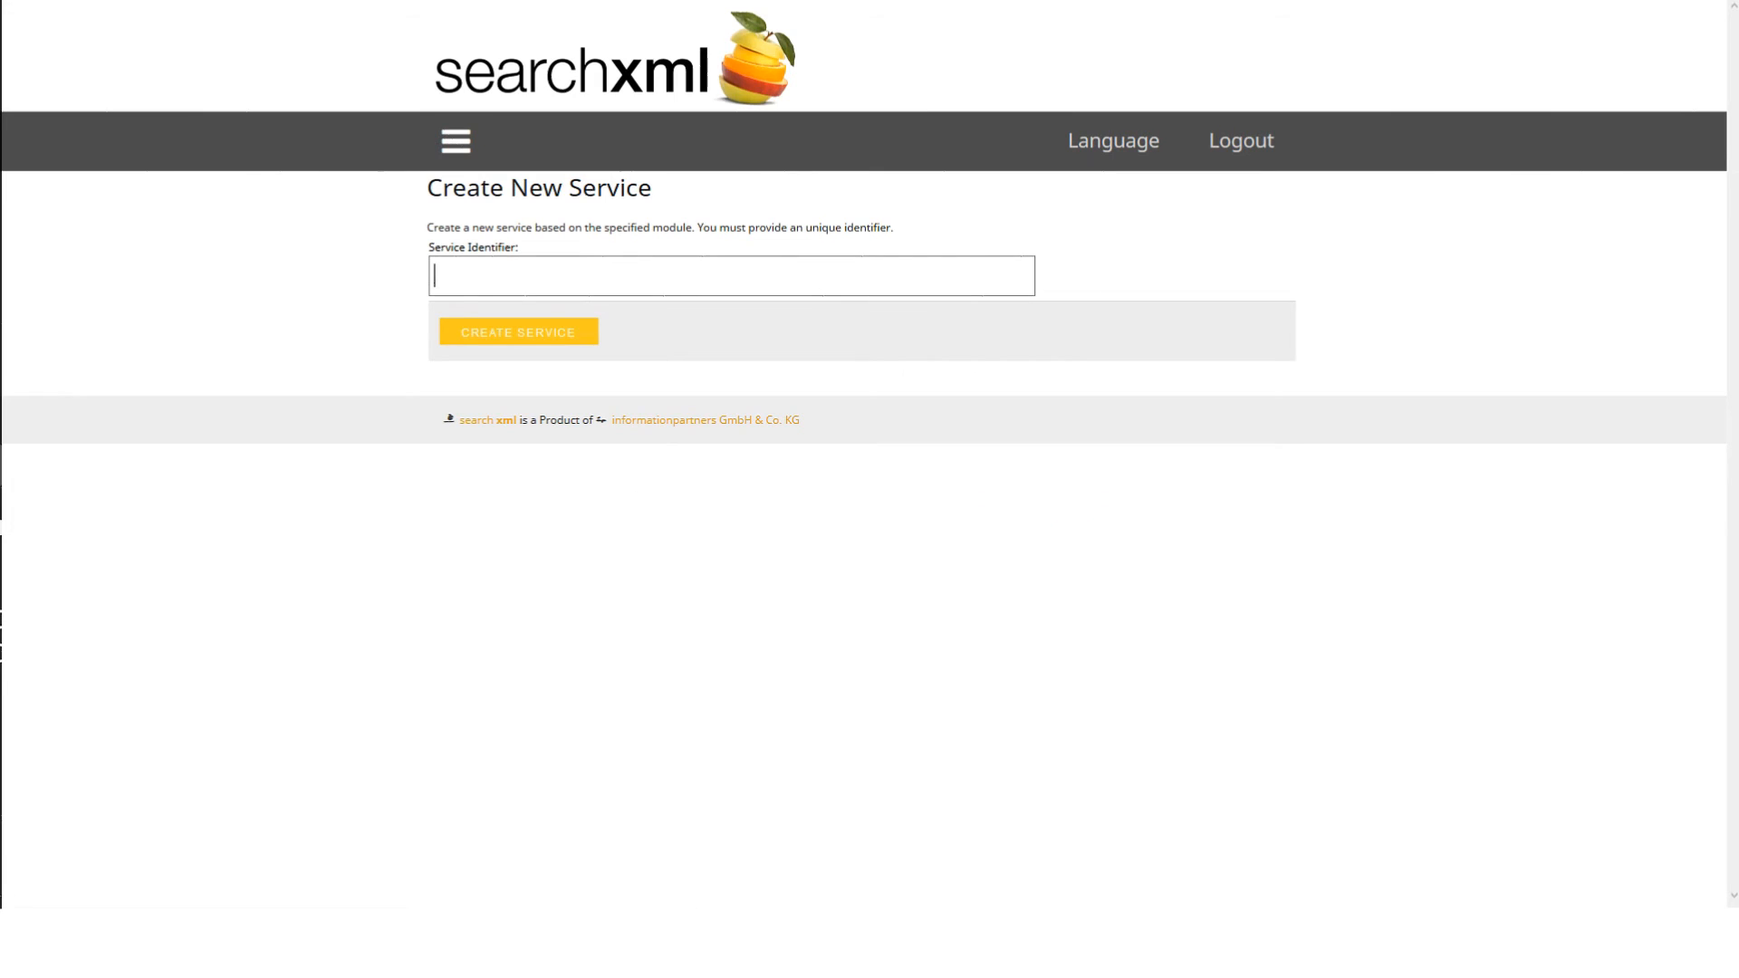
pyautogui.write('DemoService')
pyautogui.click(549, 337)
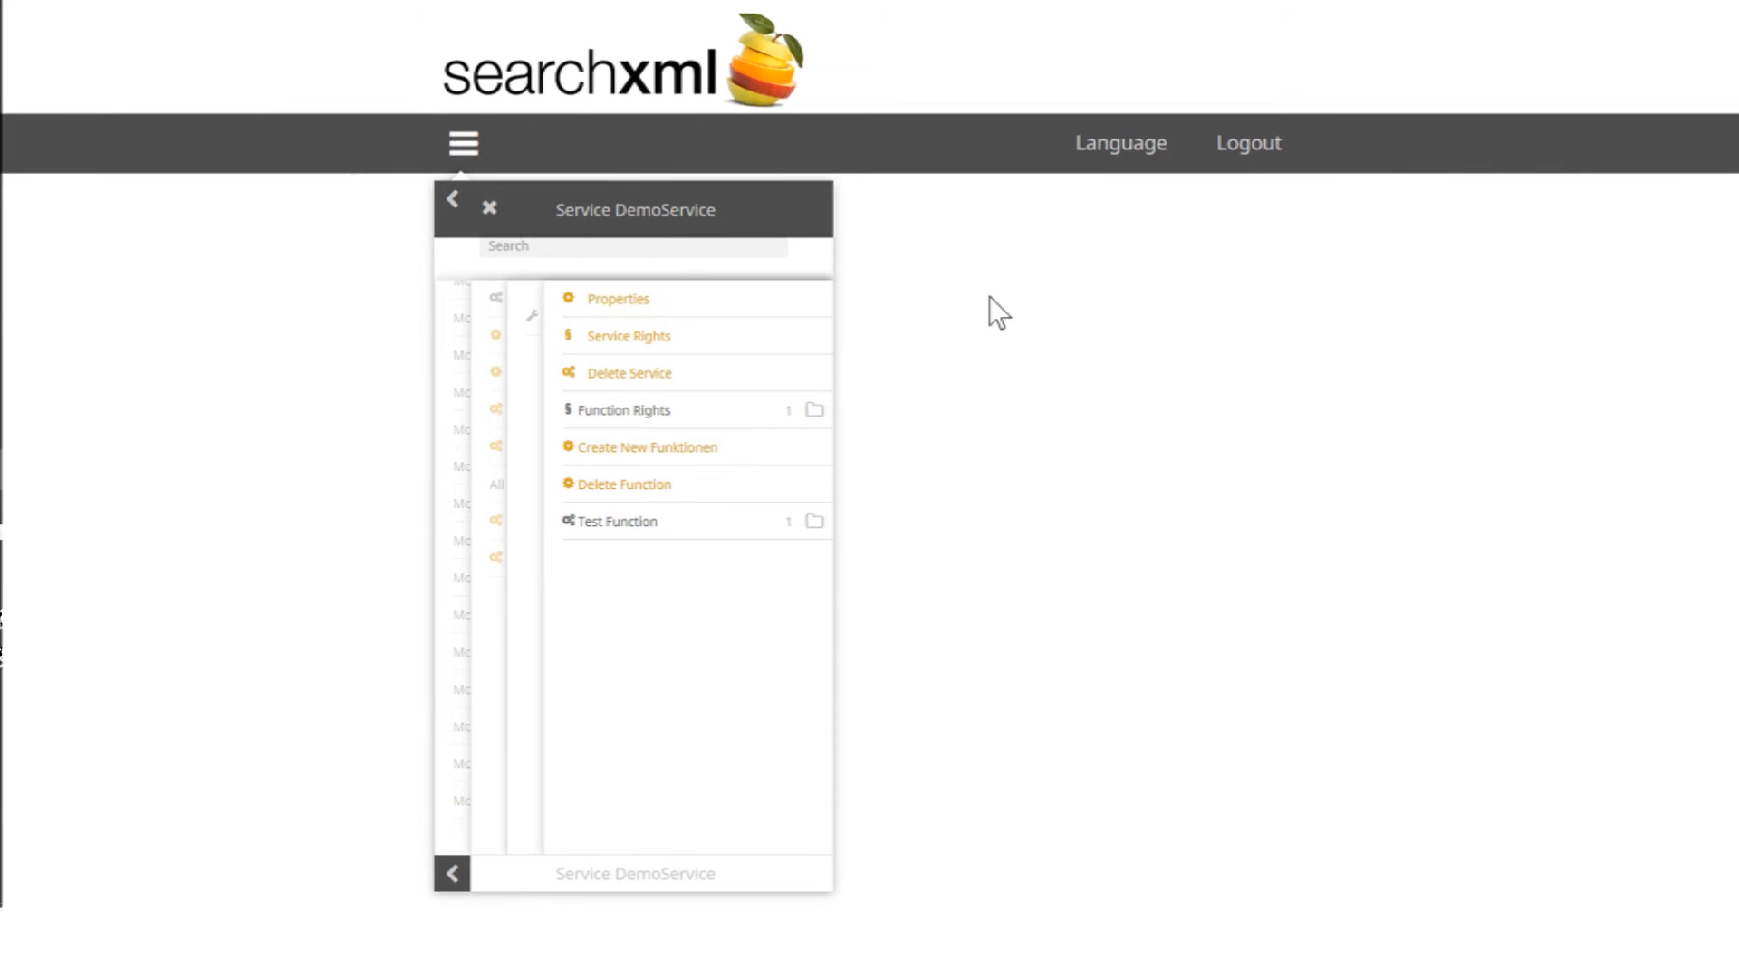
# Add the ADMIN usergroup to the rights of DemoService's welcome function
pyautogui.click(643, 408)
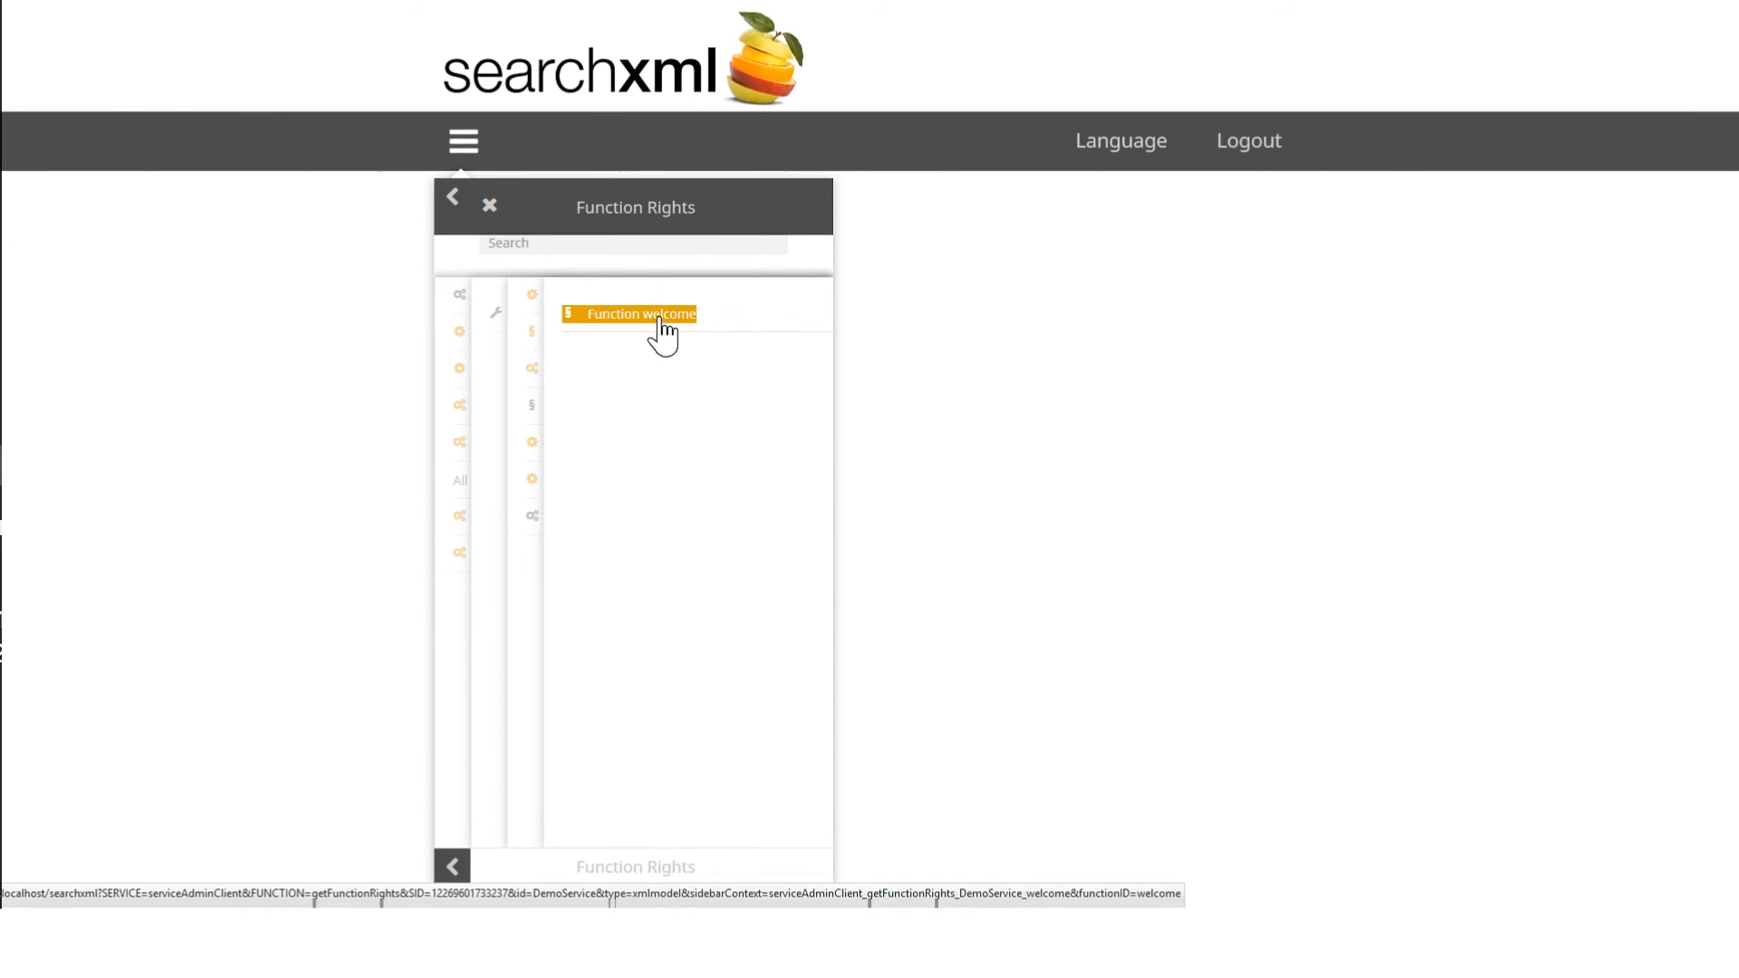
pyautogui.click(661, 319)
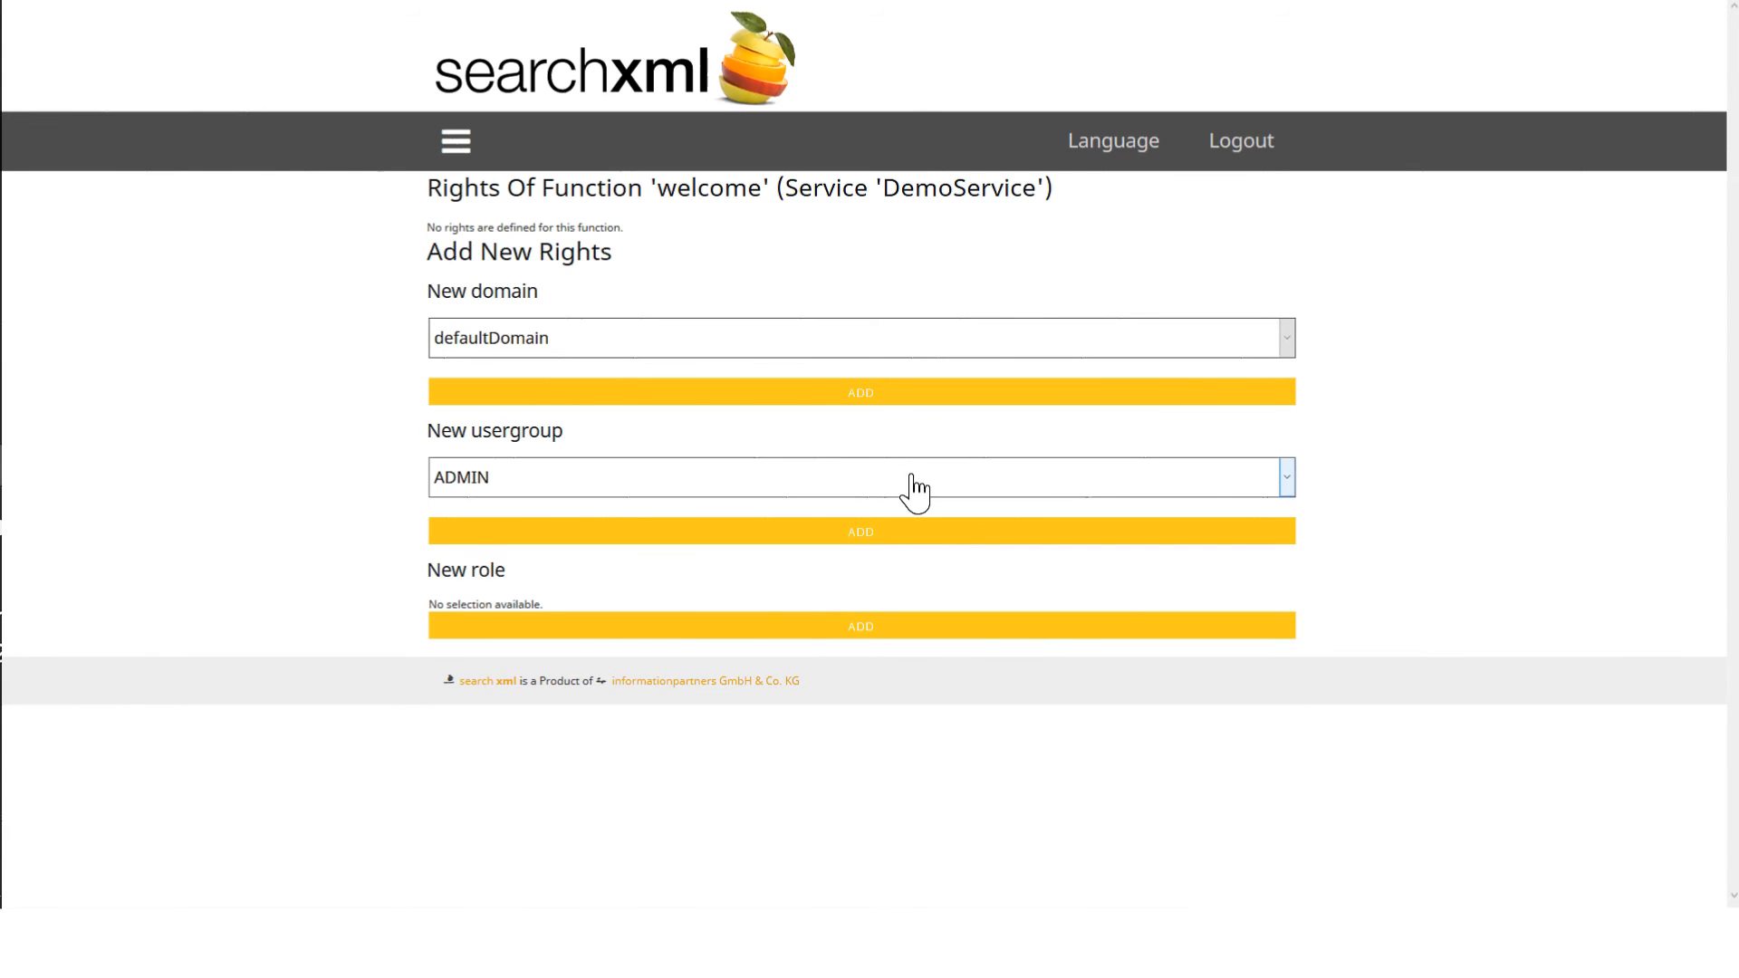
pyautogui.click(912, 478)
pyautogui.click(915, 450)
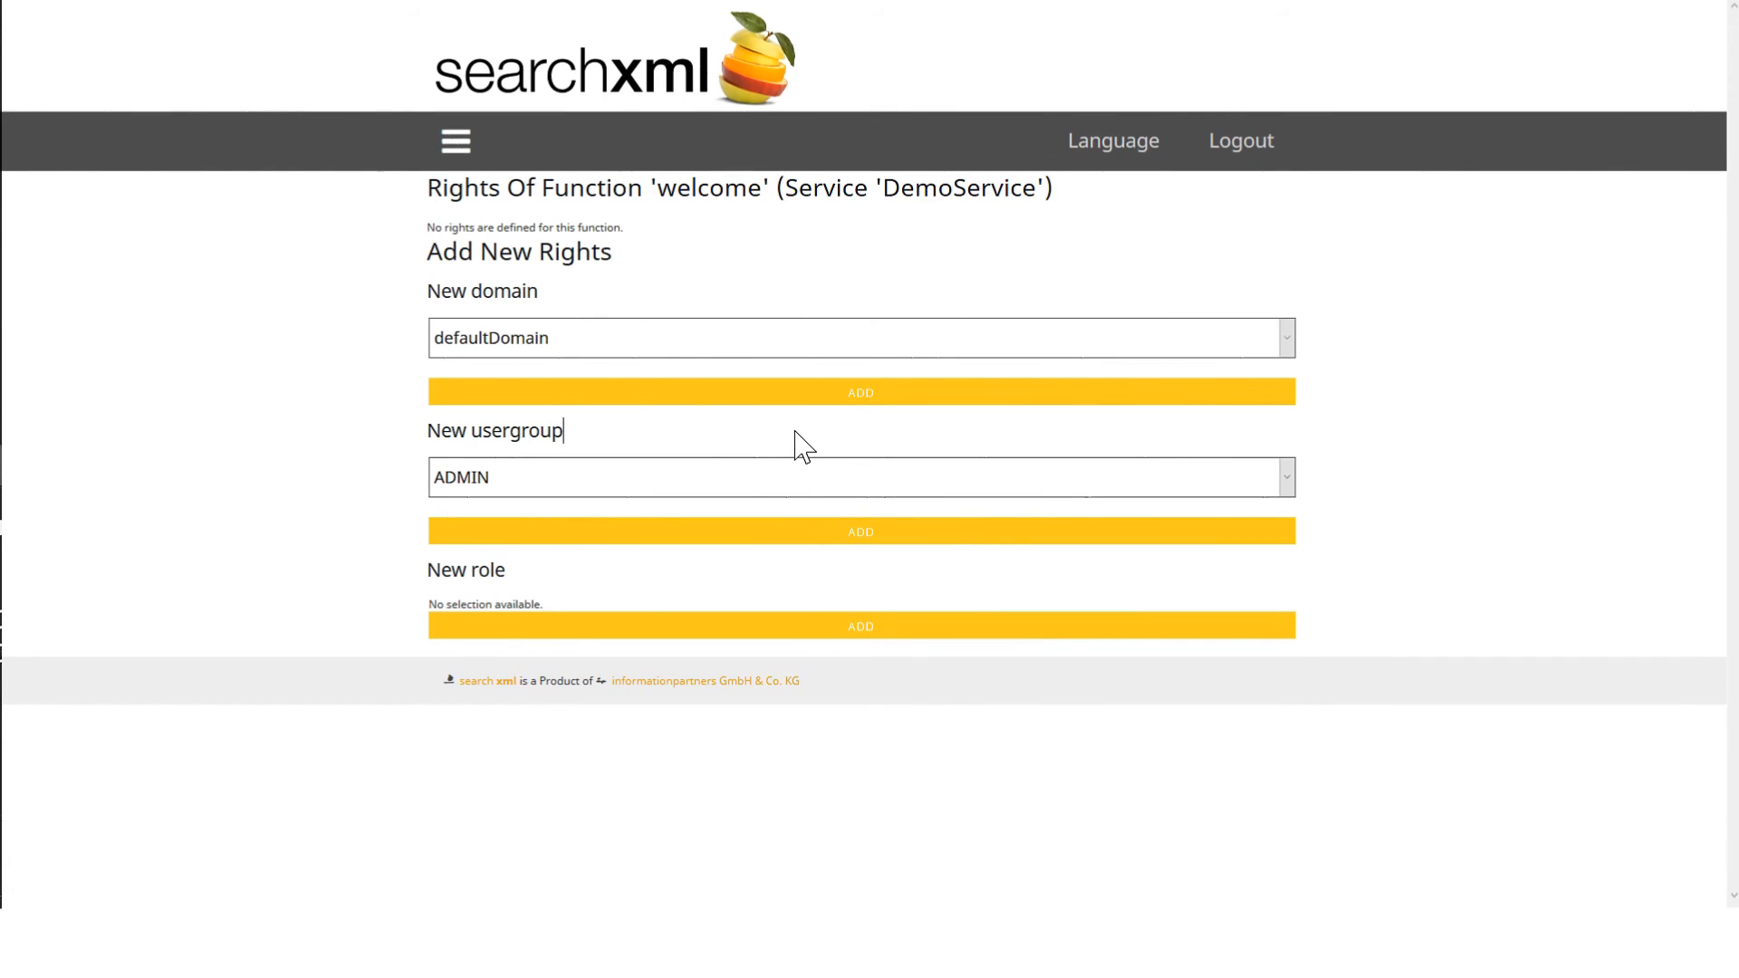
pyautogui.click(757, 489)
pyautogui.click(739, 509)
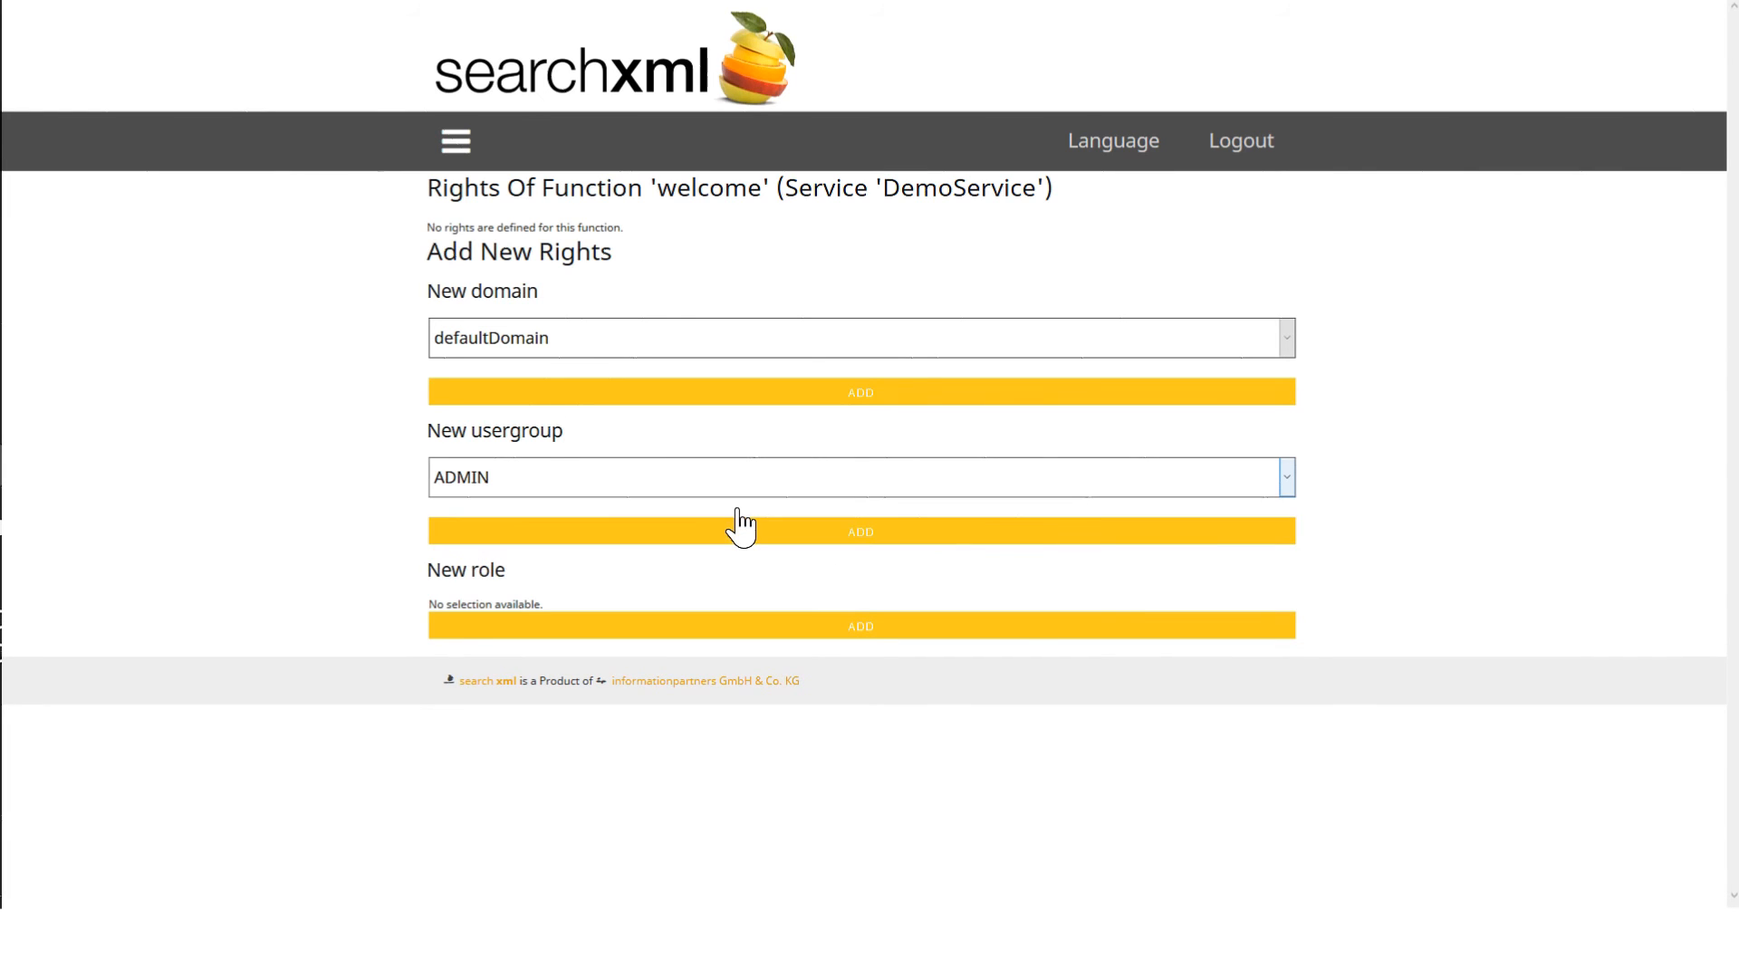
pyautogui.click(738, 542)
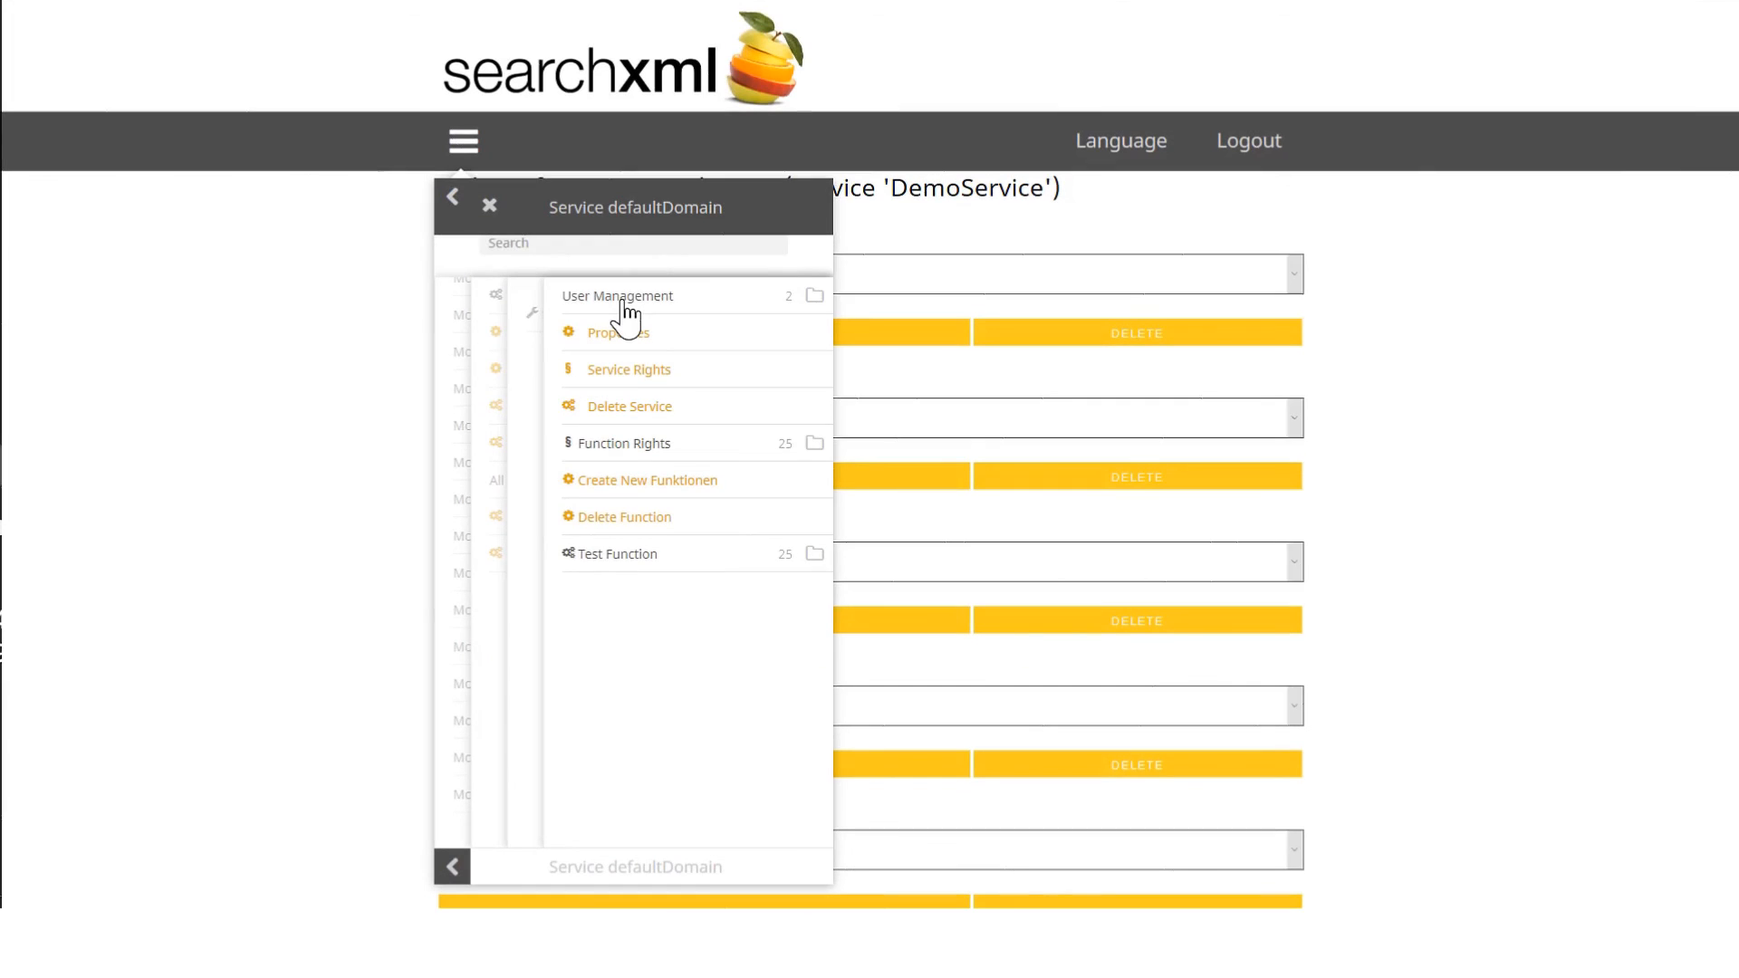
# View the admin user's details in defaultDomain's user management and open that account for editing
pyautogui.click(625, 308)
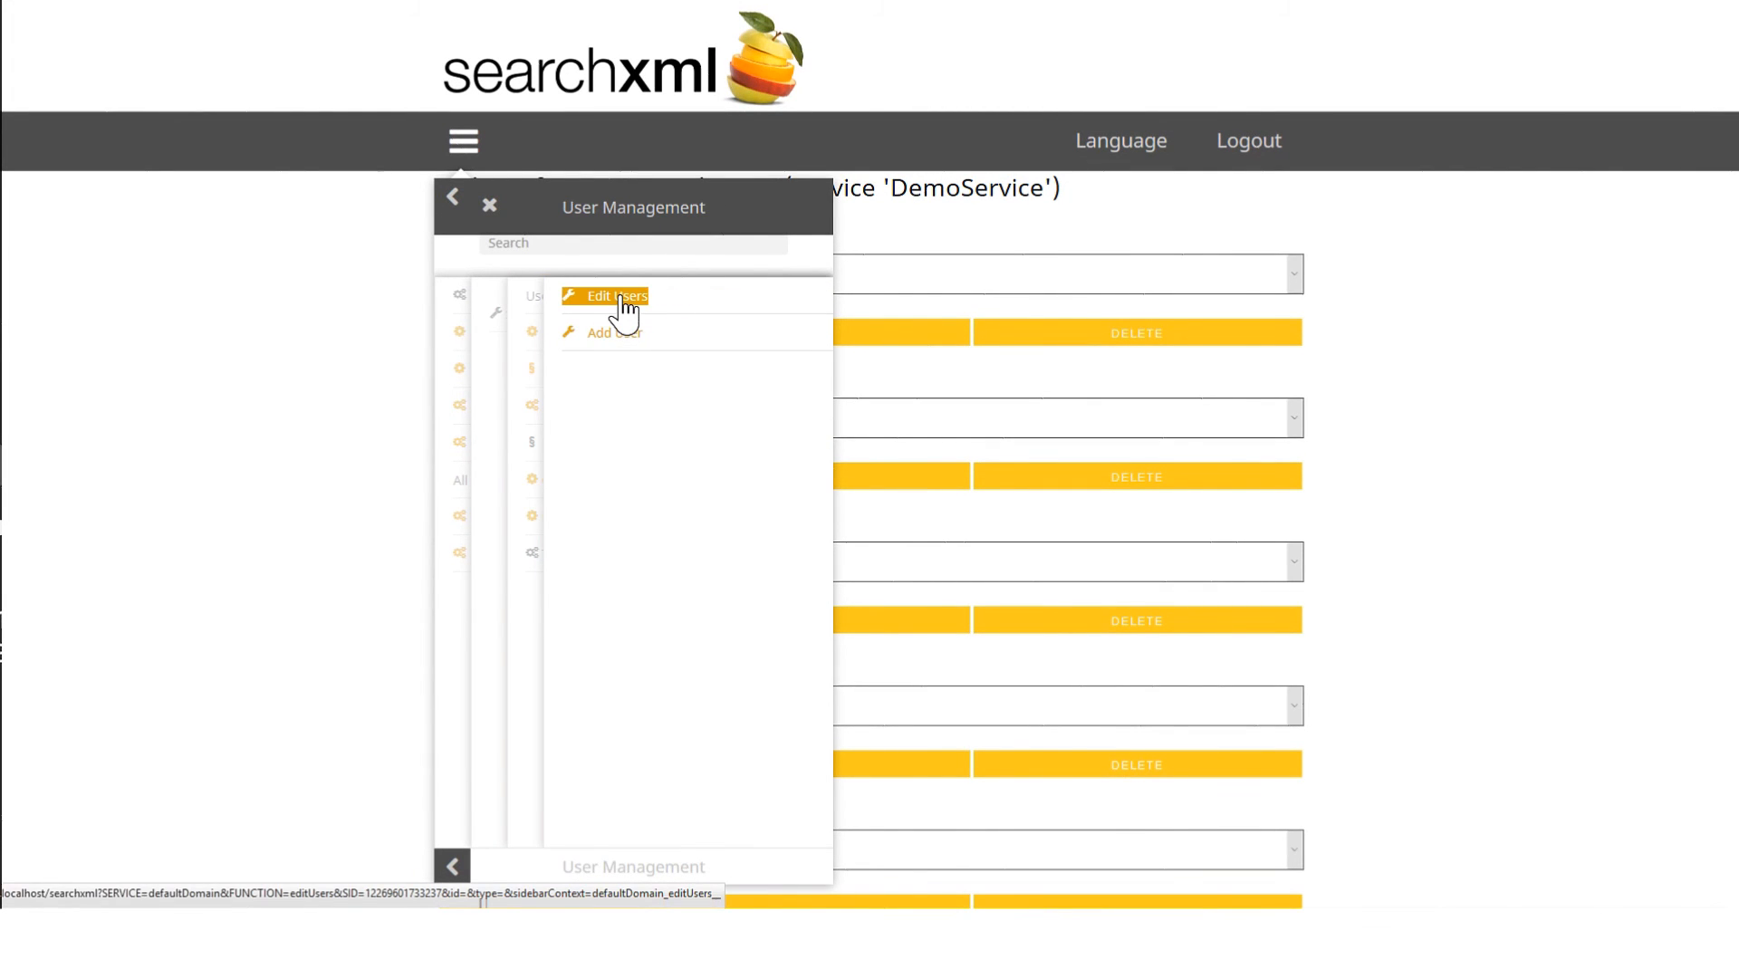
pyautogui.click(625, 308)
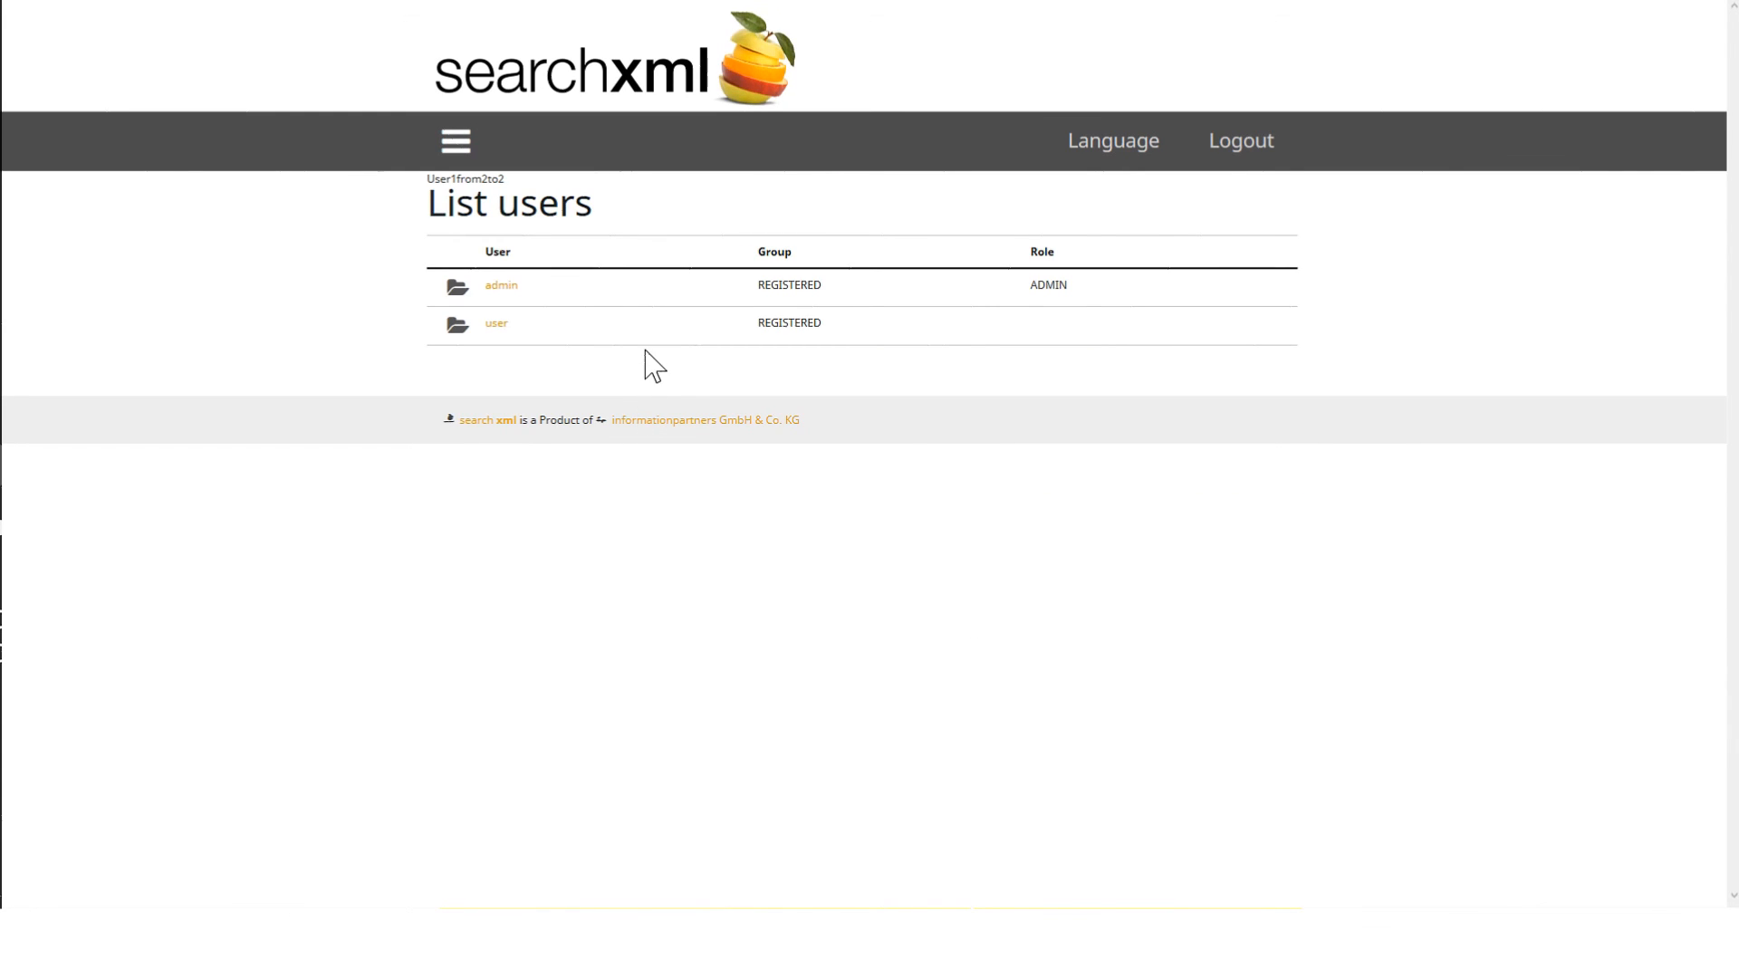
pyautogui.click(499, 288)
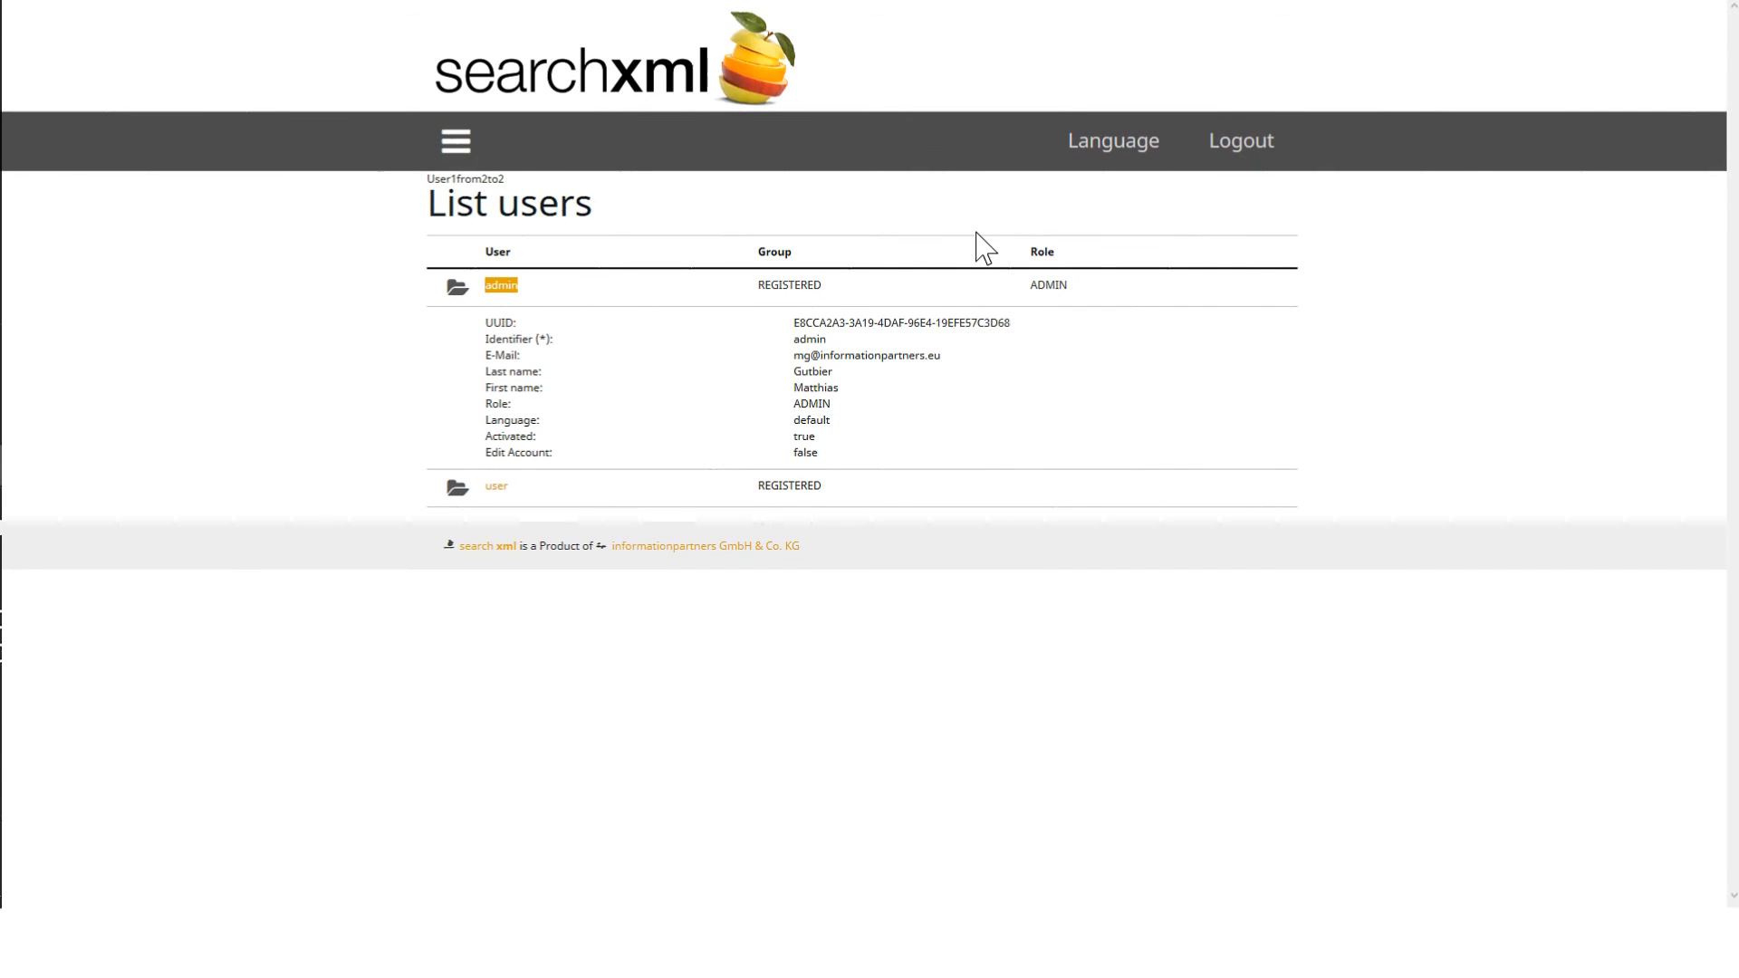
pyautogui.click(455, 286)
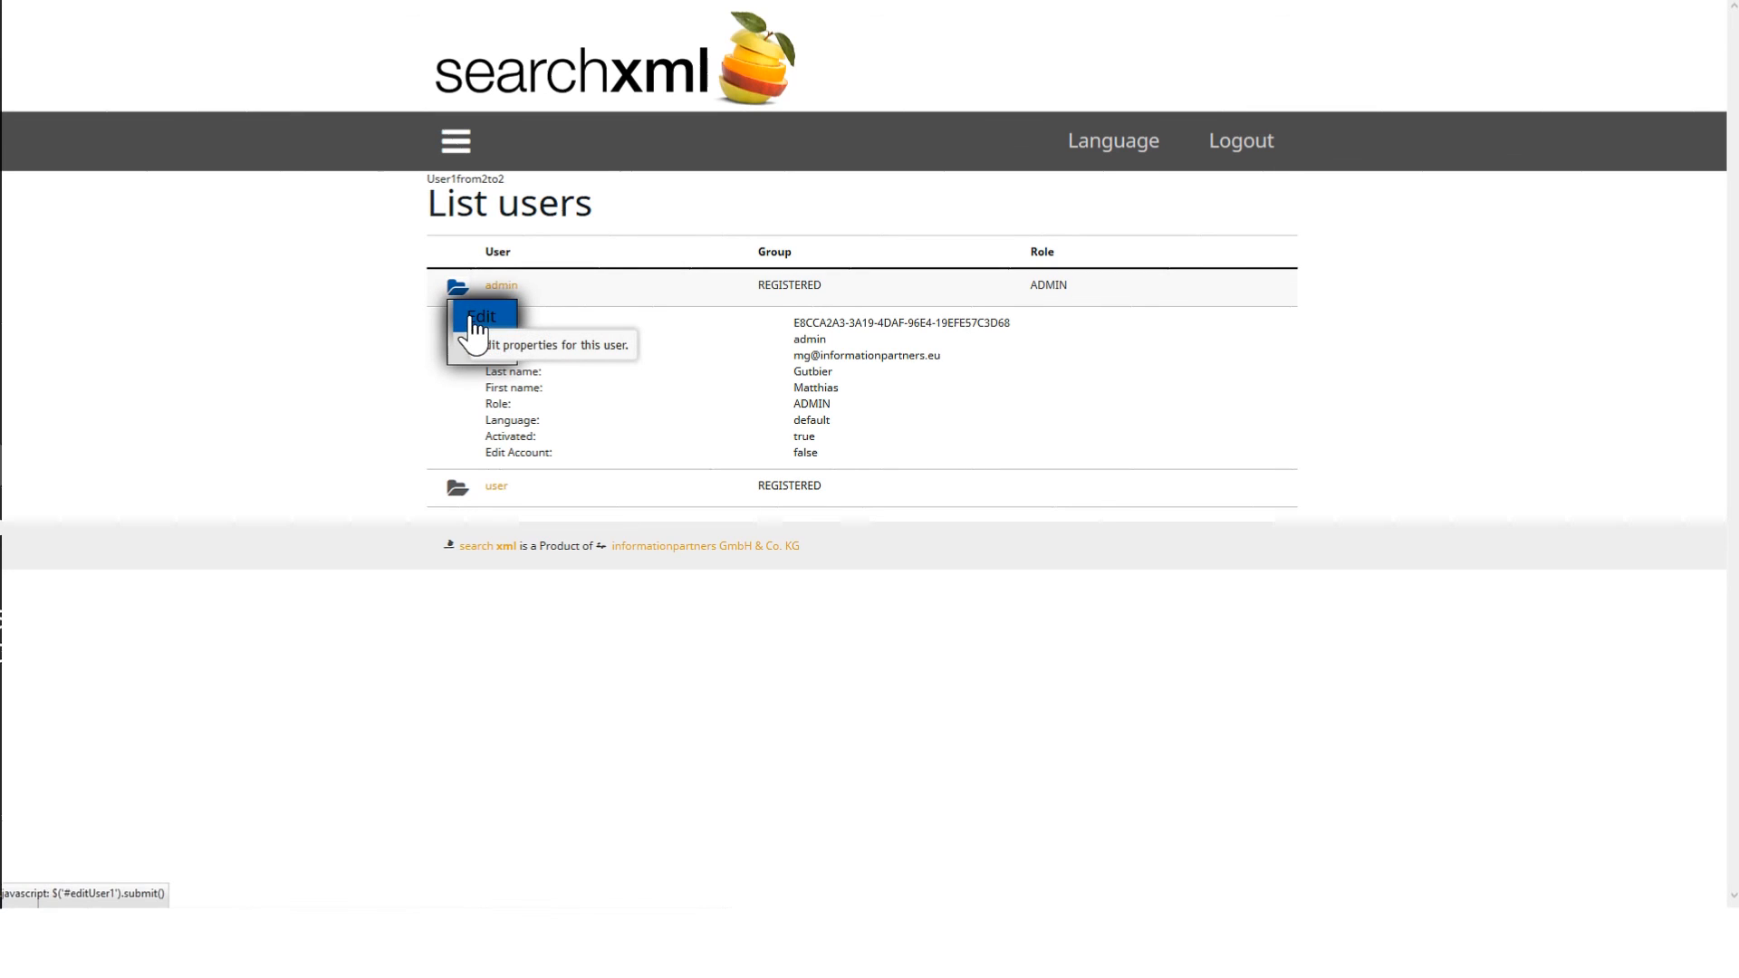
pyautogui.click(472, 321)
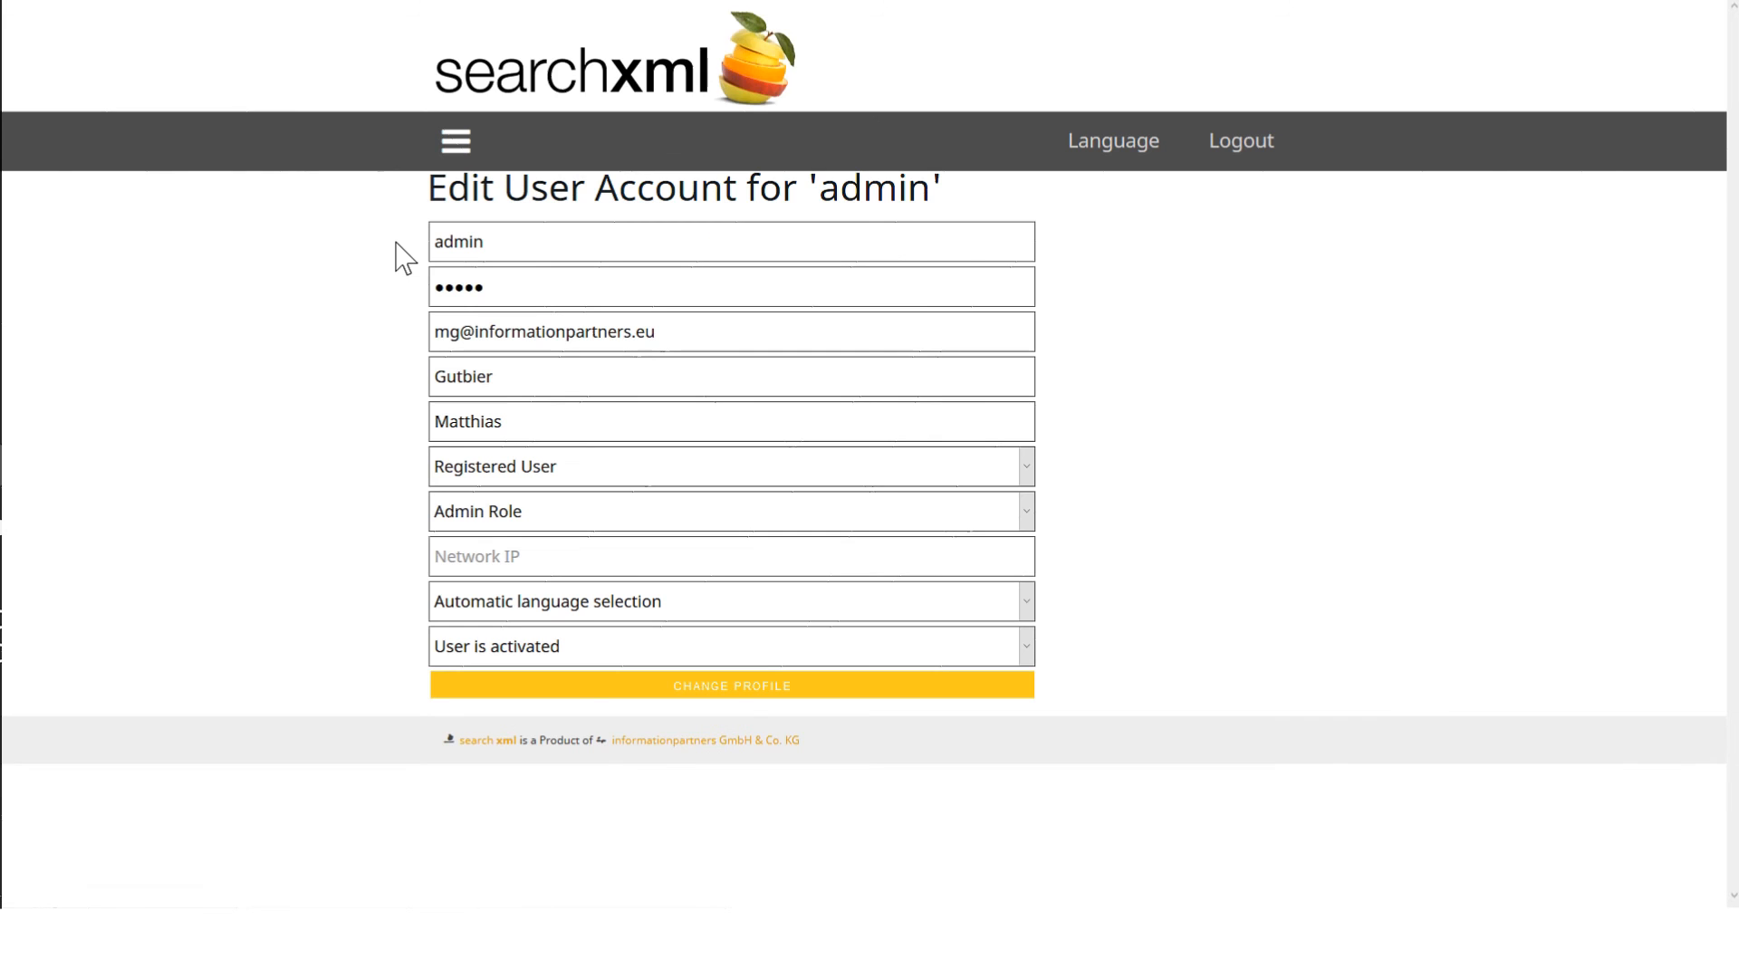